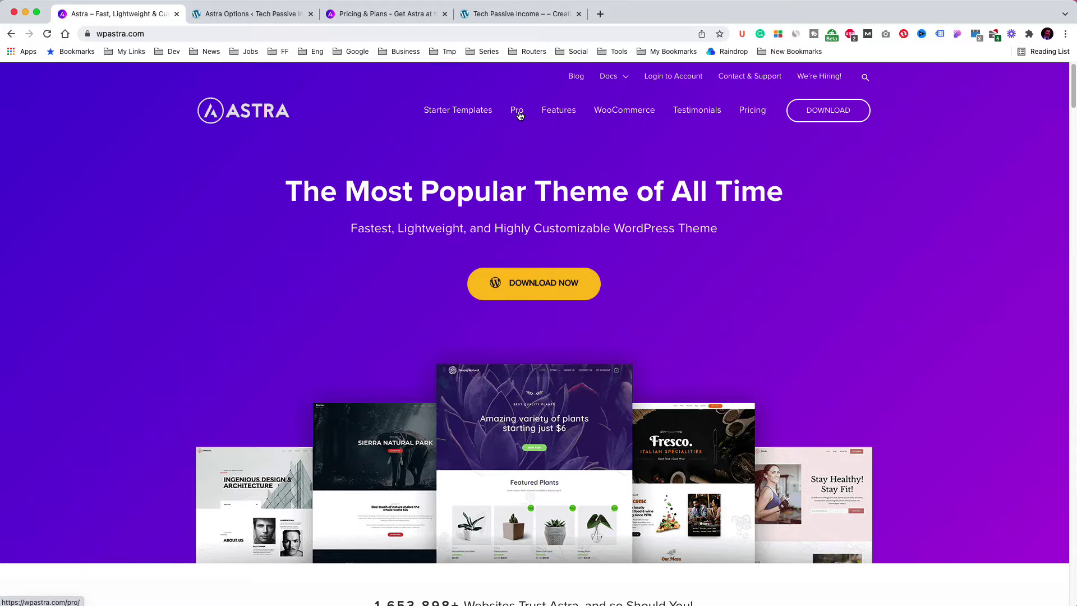
# Step: Open the Astra Pro pricing page and its Full Comparison Free vs Pro table
pyautogui.click(516, 110)
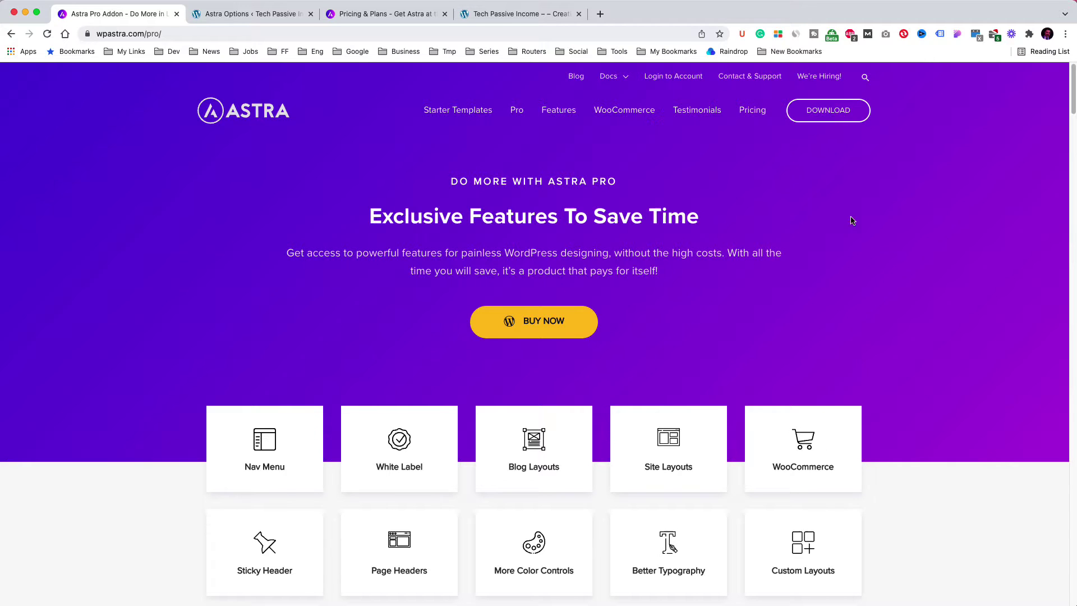
pyautogui.click(548, 326)
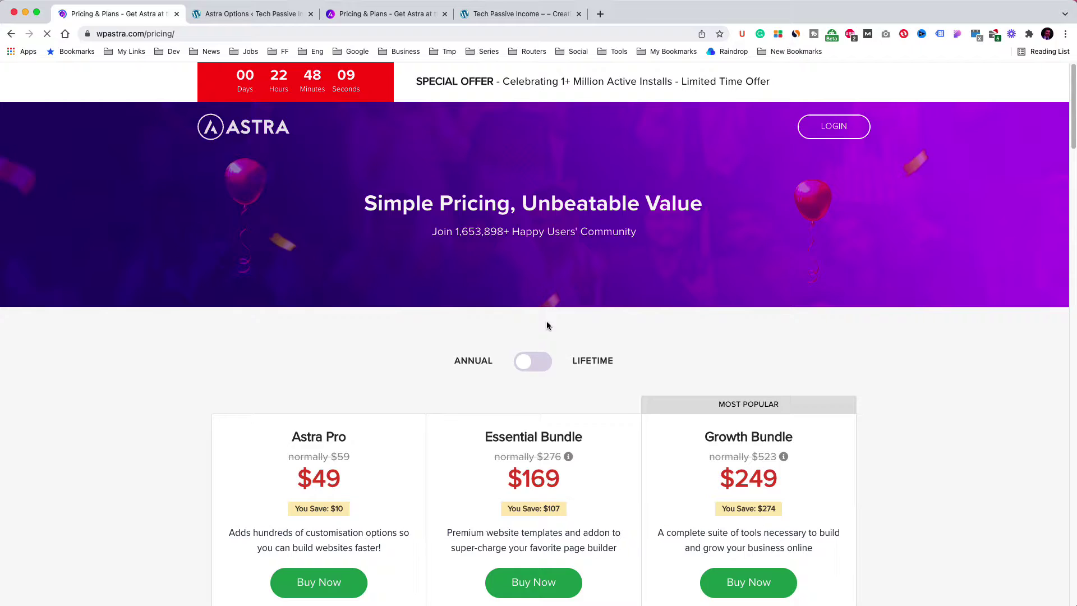
pyautogui.scroll(-10, 428, 281)
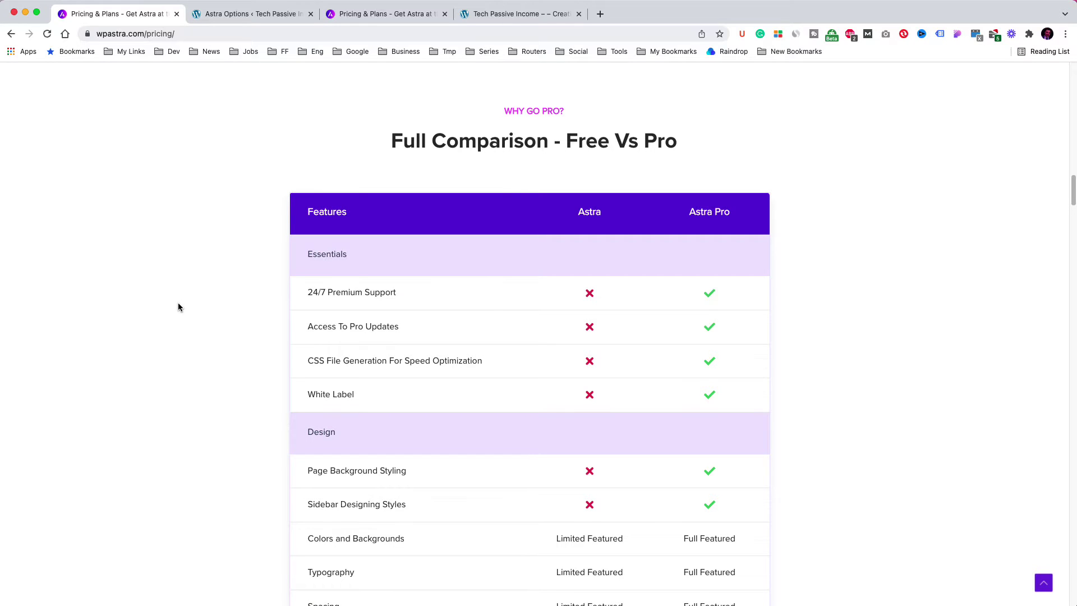
pyautogui.scroll(-1, 177, 302)
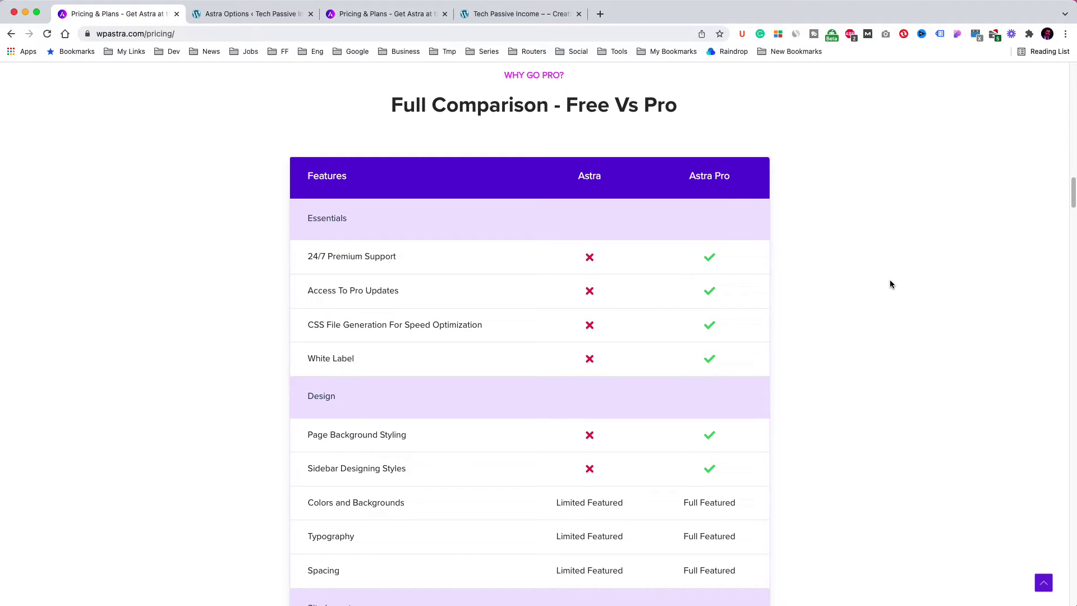
pyautogui.scroll(-3, 893, 284)
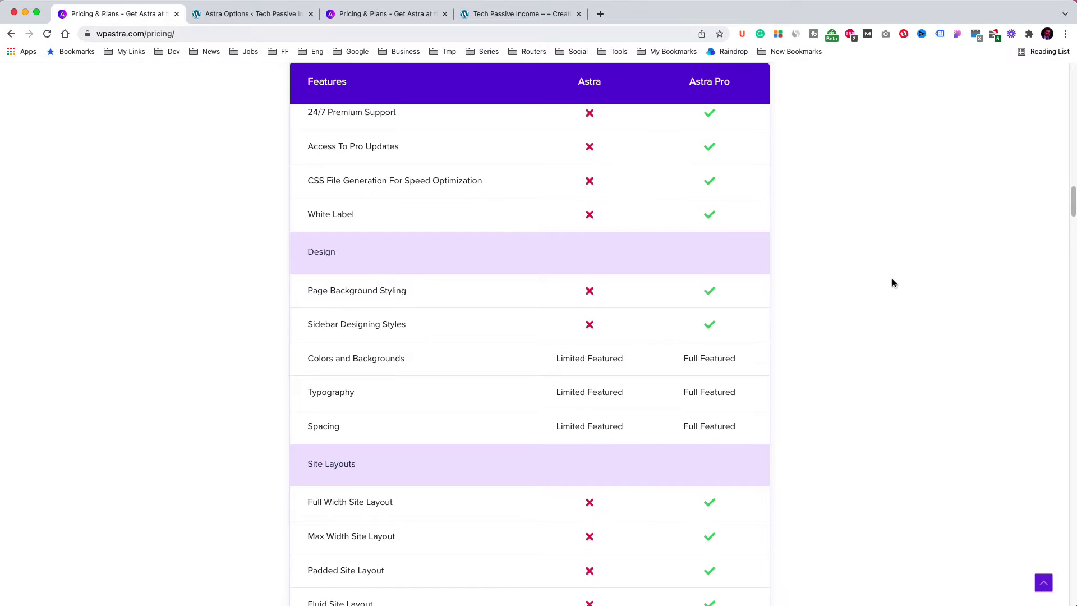
pyautogui.scroll(-5, 892, 284)
pyautogui.scroll(-5, 893, 284)
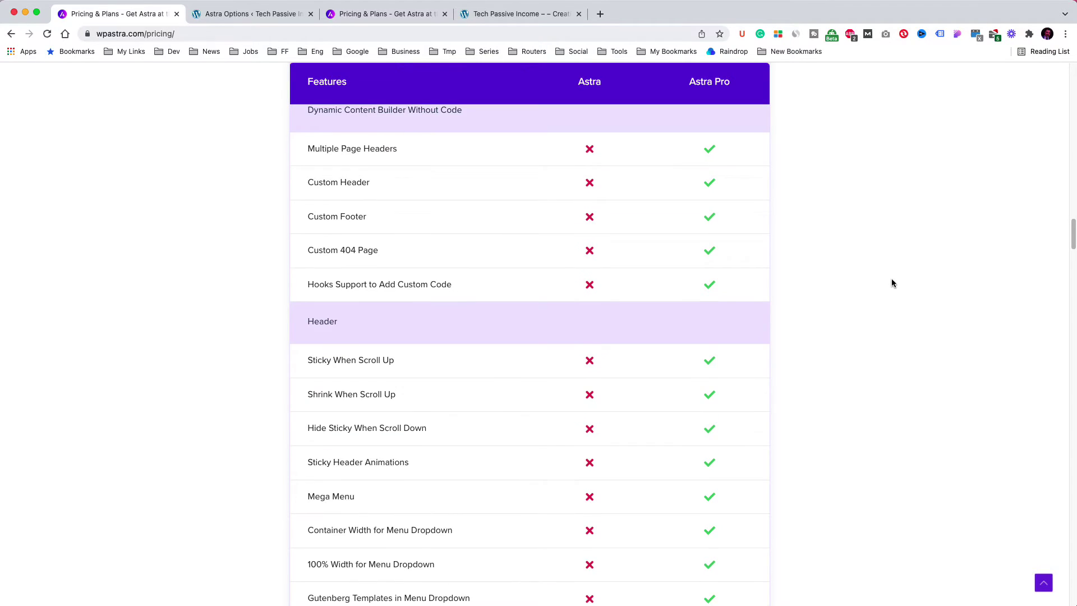
pyautogui.scroll(-4, 892, 284)
pyautogui.scroll(-5, 893, 284)
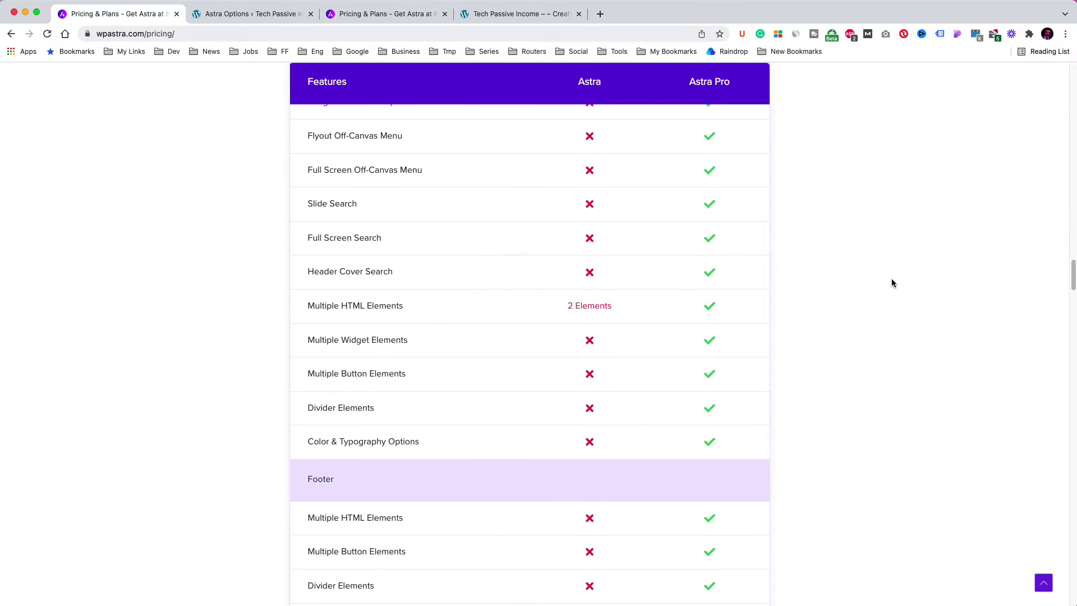
pyautogui.scroll(-4, 893, 284)
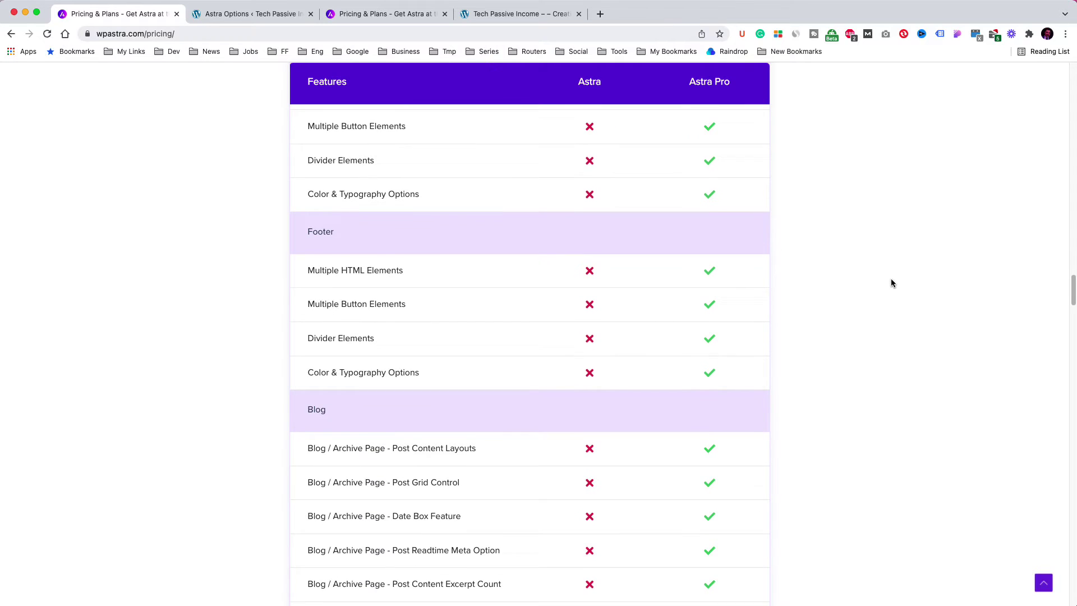
pyautogui.scroll(-1, 893, 284)
pyautogui.scroll(-2, 891, 282)
pyautogui.scroll(-2, 892, 283)
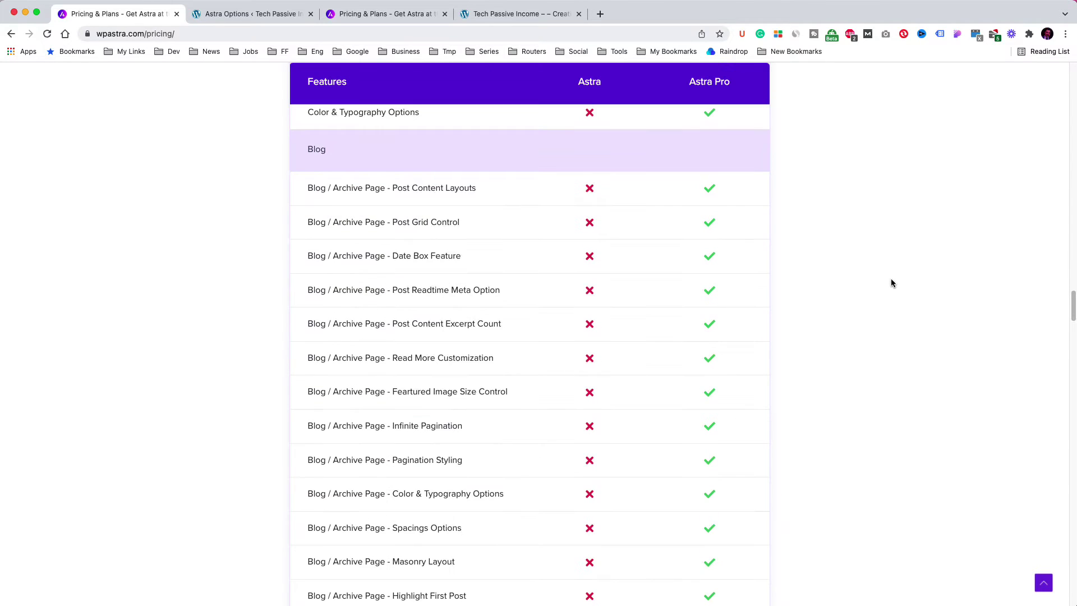
pyautogui.scroll(-1, 891, 283)
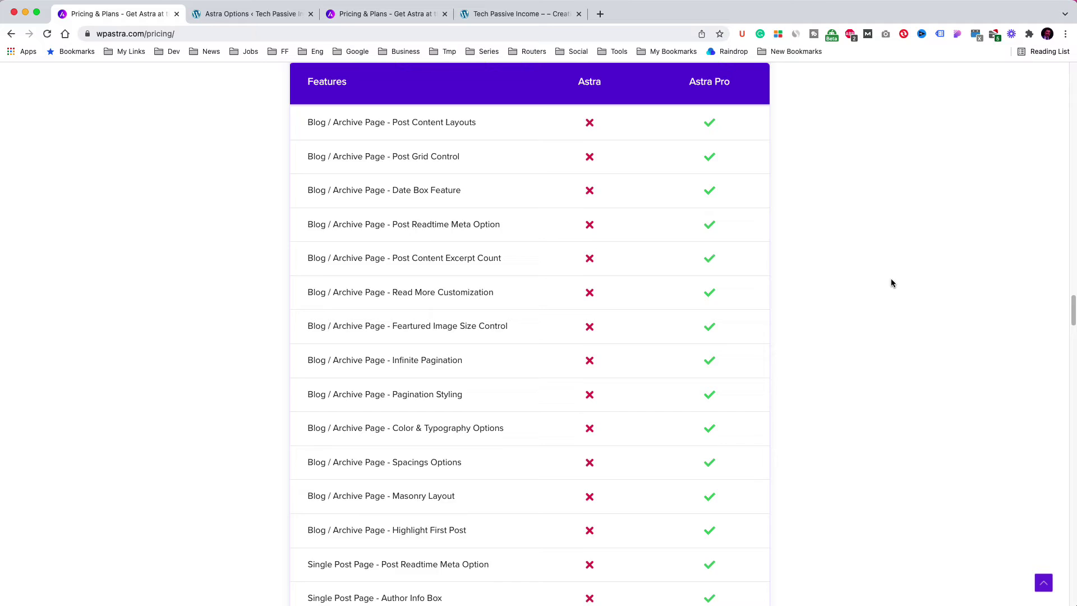
pyautogui.scroll(-4, 891, 283)
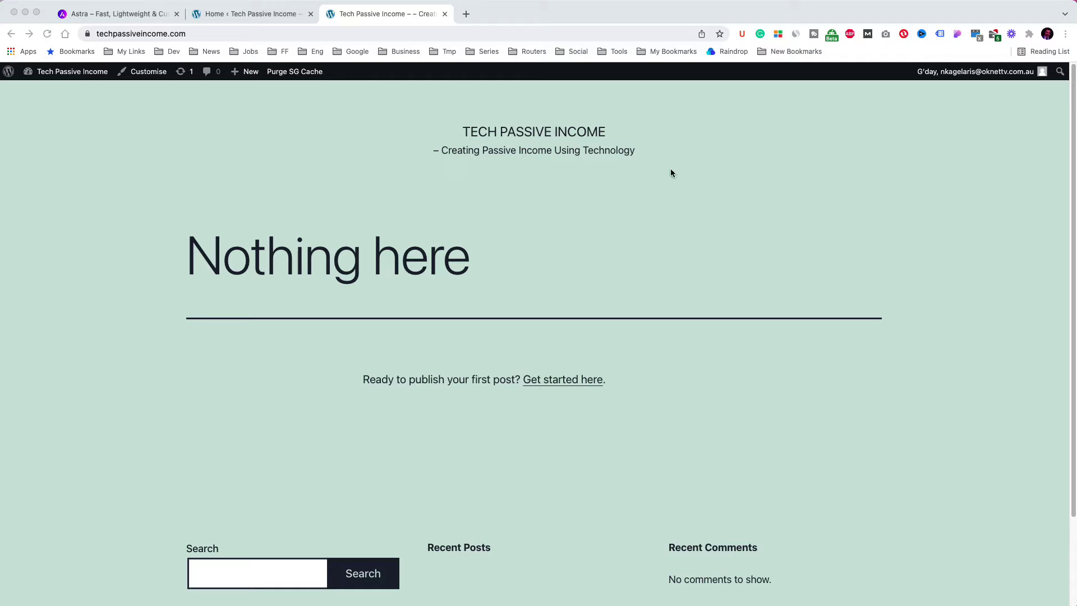
# Step: From Appearance > Themes > Add New, search 'astra', then install and activate the Astra theme
pyautogui.click(270, 16)
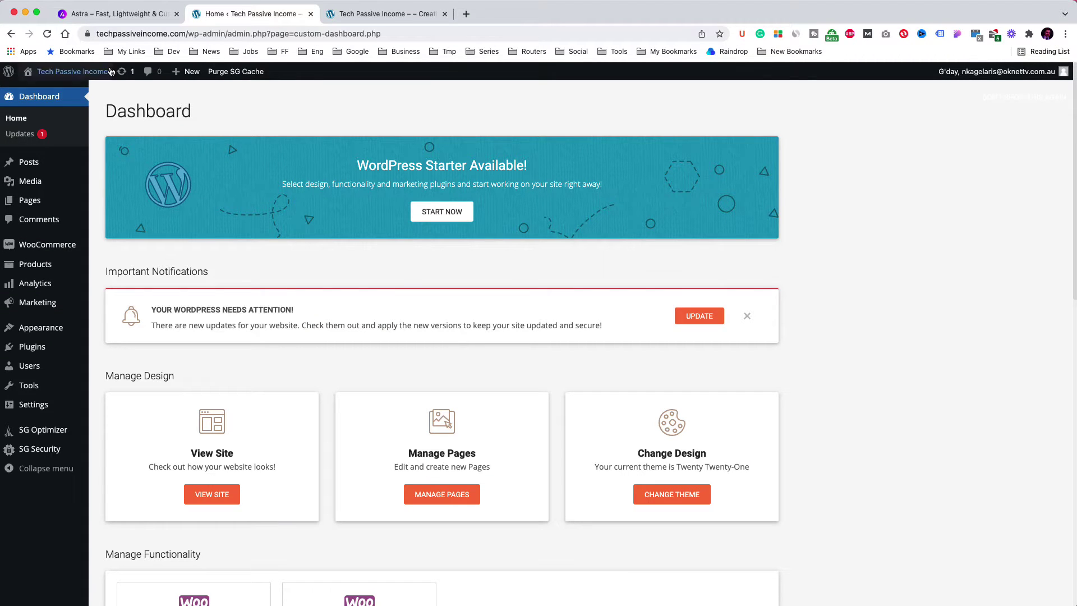
pyautogui.moveTo(41, 328)
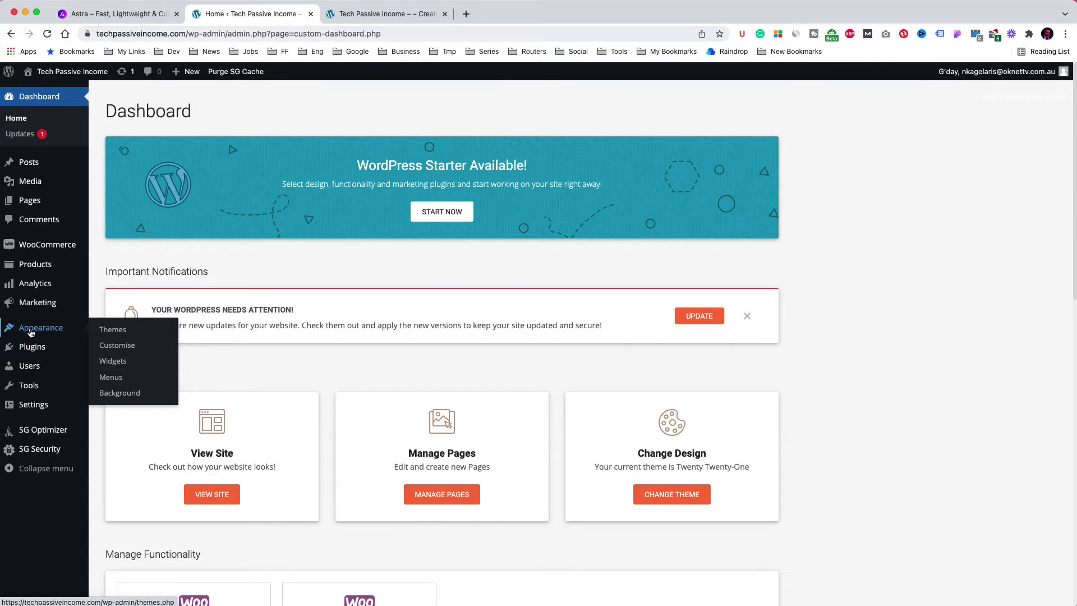
pyautogui.click(113, 330)
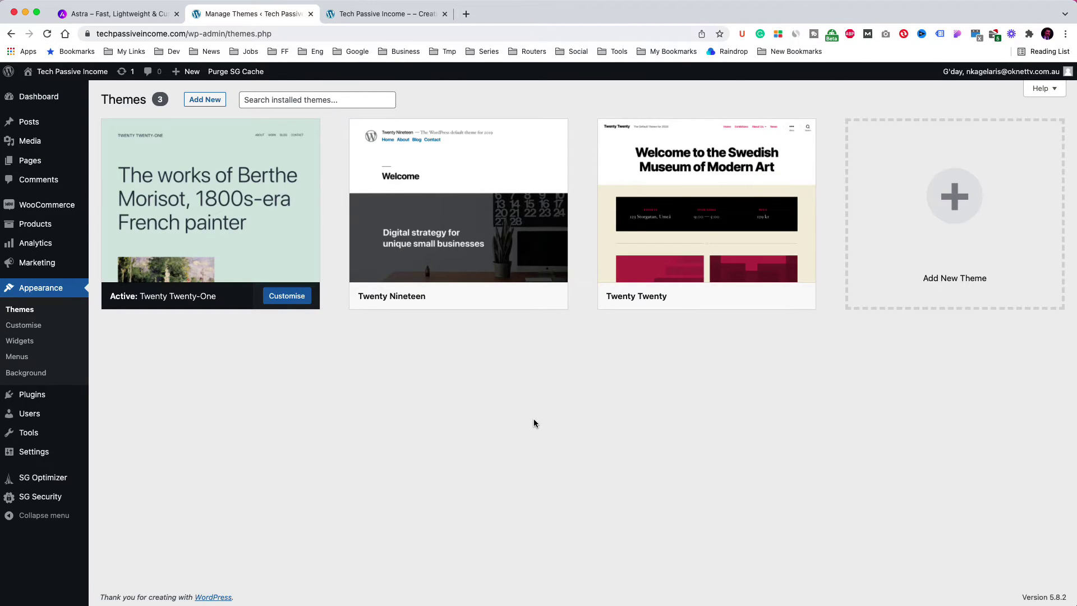
pyautogui.click(953, 203)
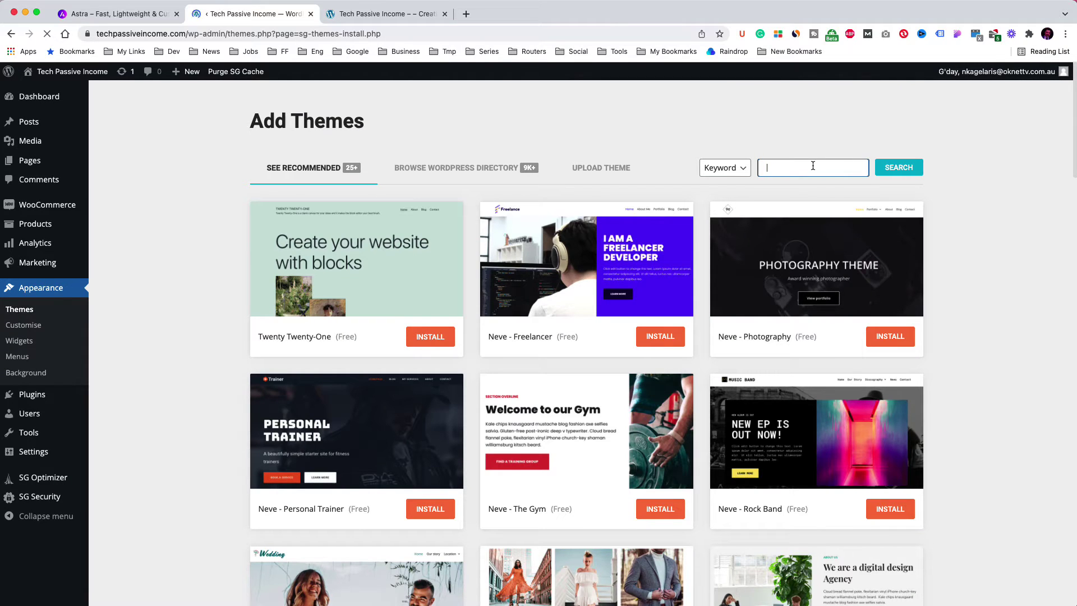
pyautogui.click(814, 166)
pyautogui.write('a')
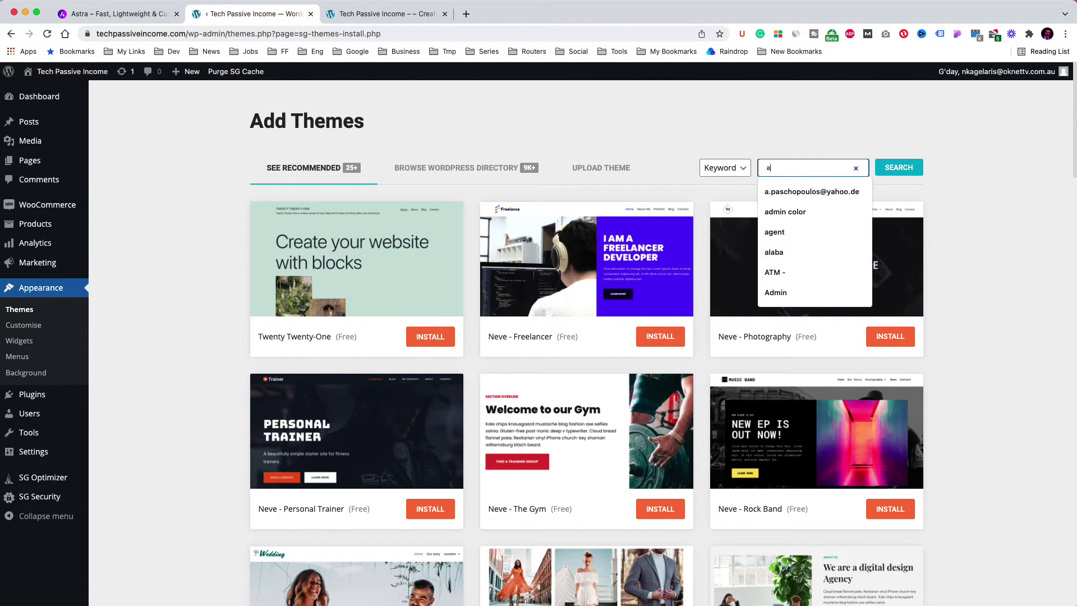
pyautogui.write('stra')
pyautogui.click(898, 168)
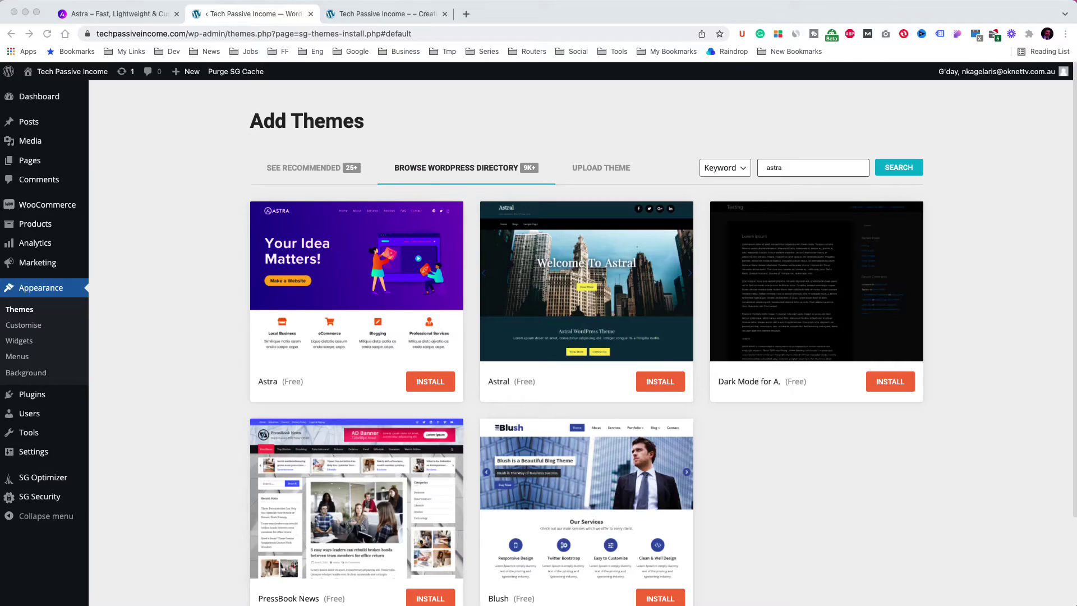
pyautogui.click(424, 383)
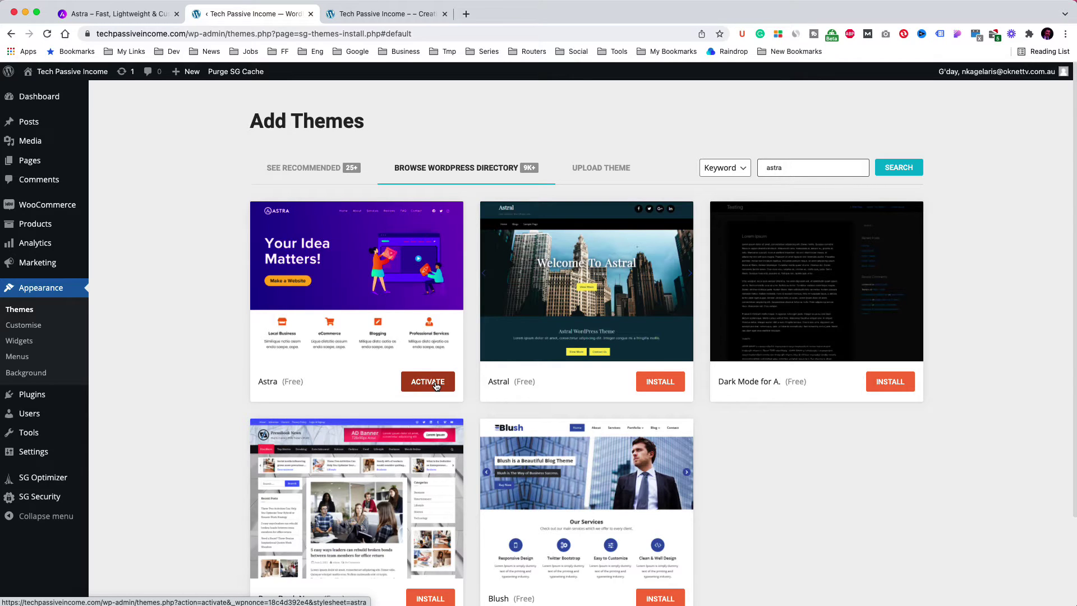
pyautogui.click(436, 387)
# Step: Reload the front page to check the Astra layout, then return to the Add Themes page
pyautogui.click(371, 19)
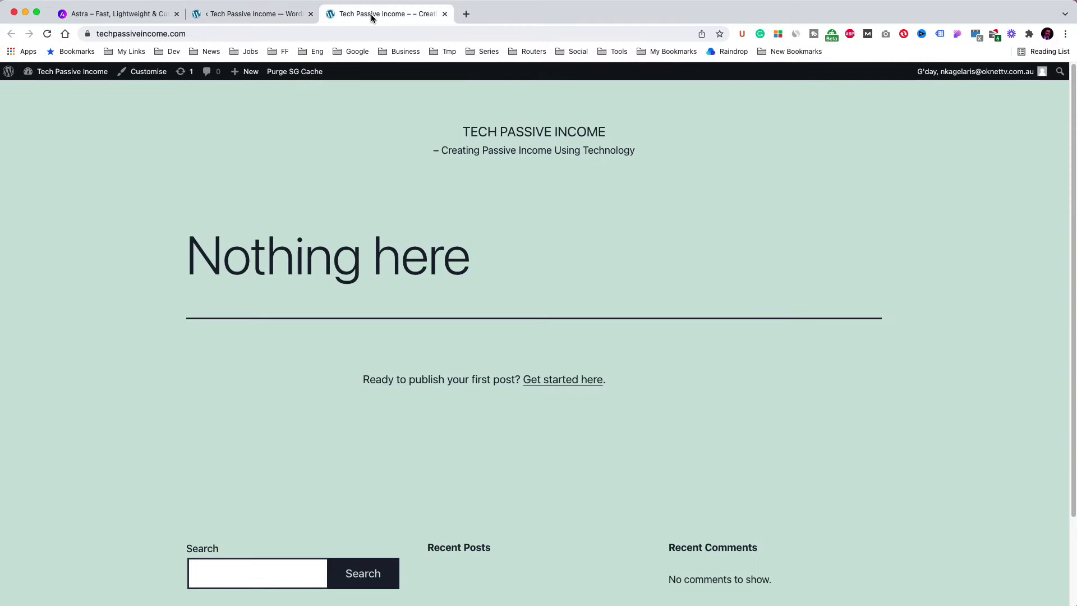
pyautogui.rightClick(855, 160)
pyautogui.click(874, 185)
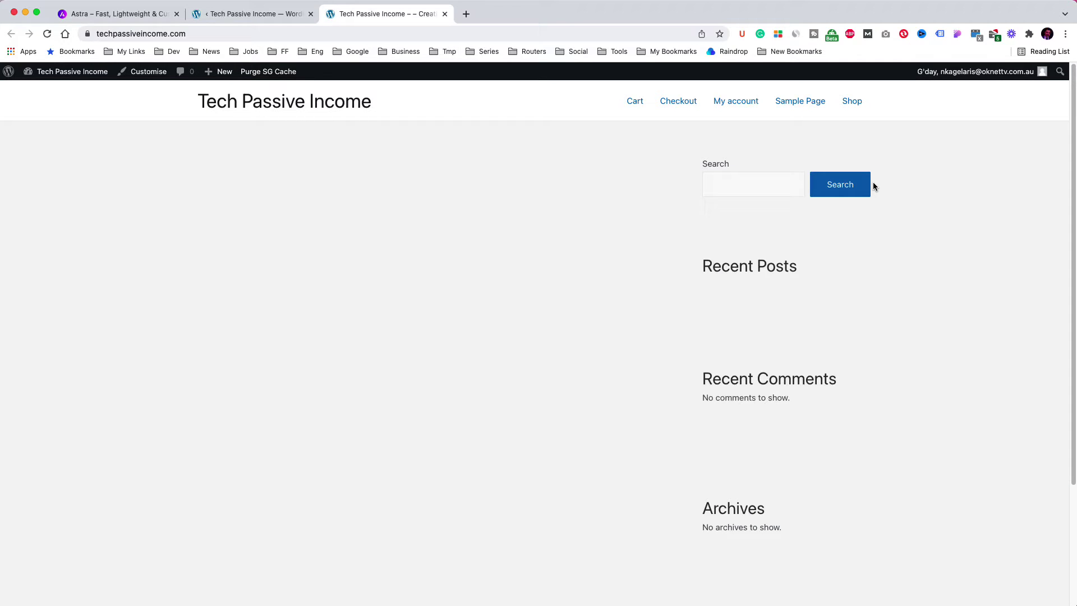
pyautogui.scroll(-4, 842, 197)
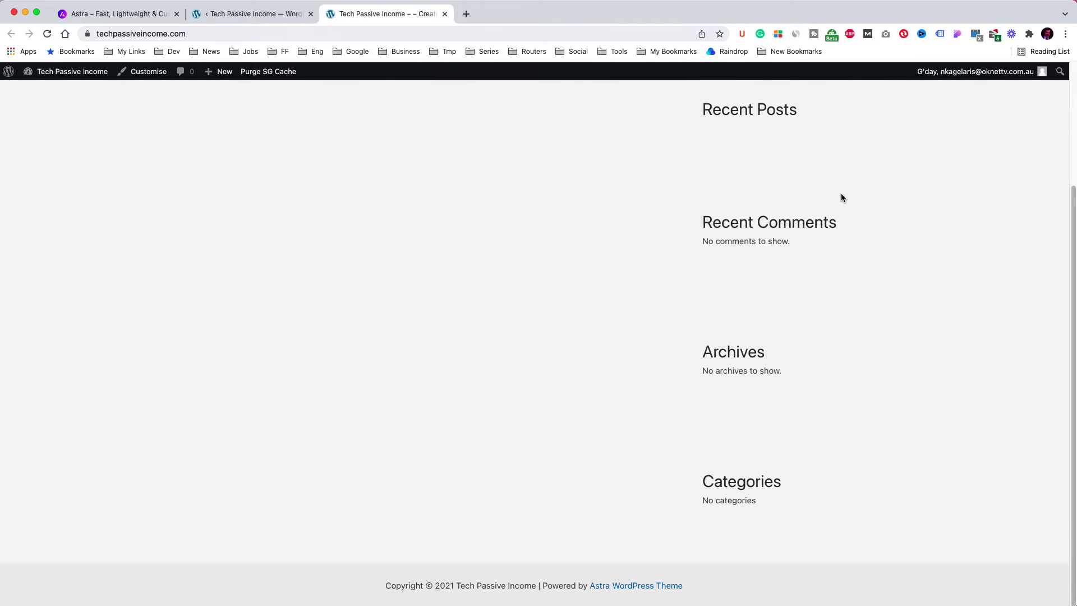
pyautogui.scroll(2, 842, 197)
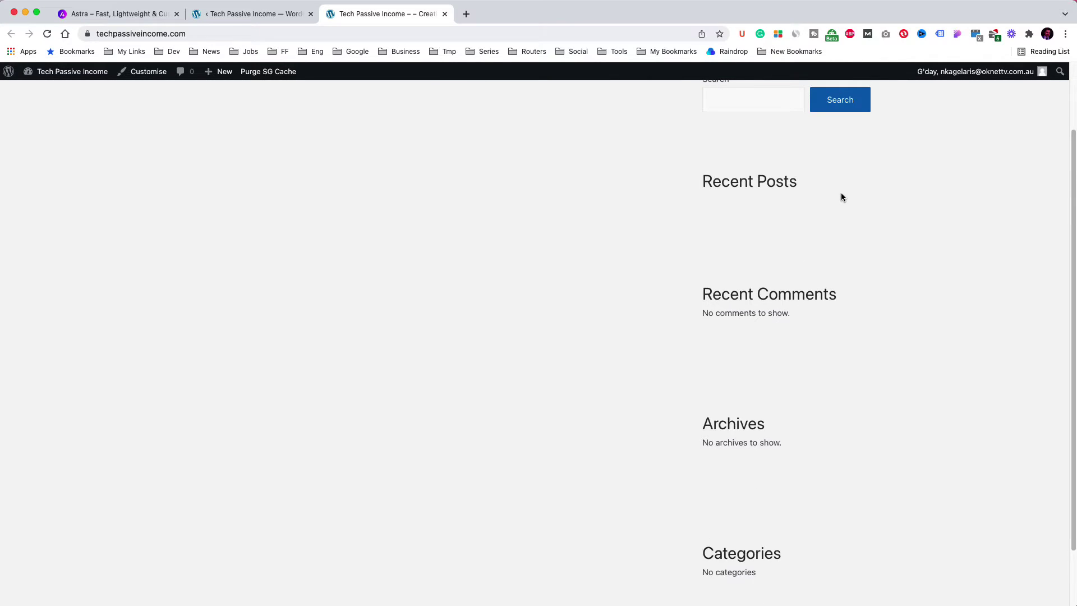
pyautogui.scroll(1, 842, 198)
pyautogui.scroll(2, 842, 197)
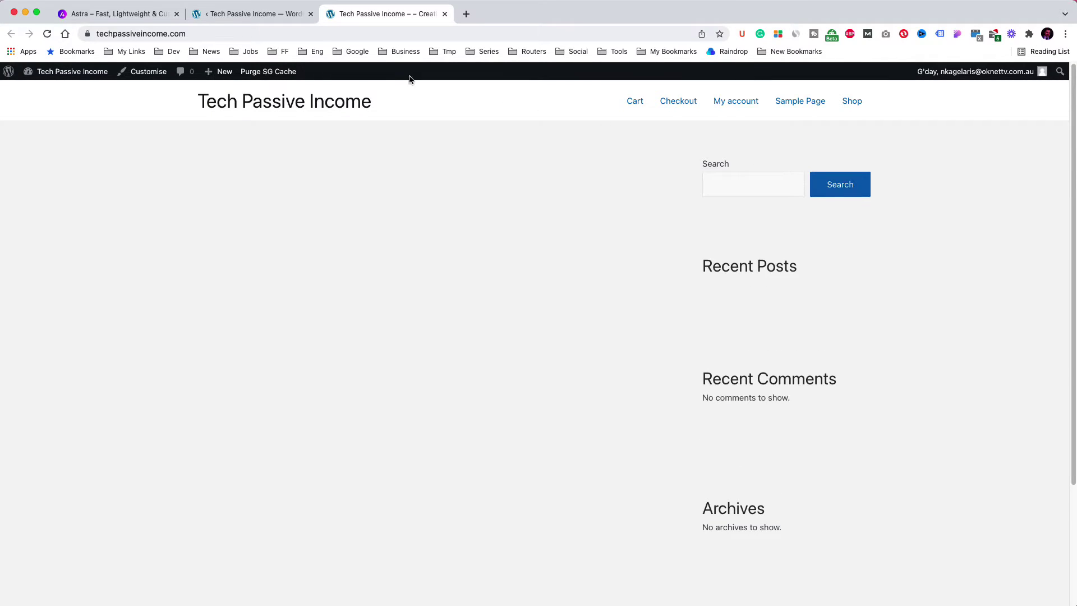
pyautogui.click(282, 18)
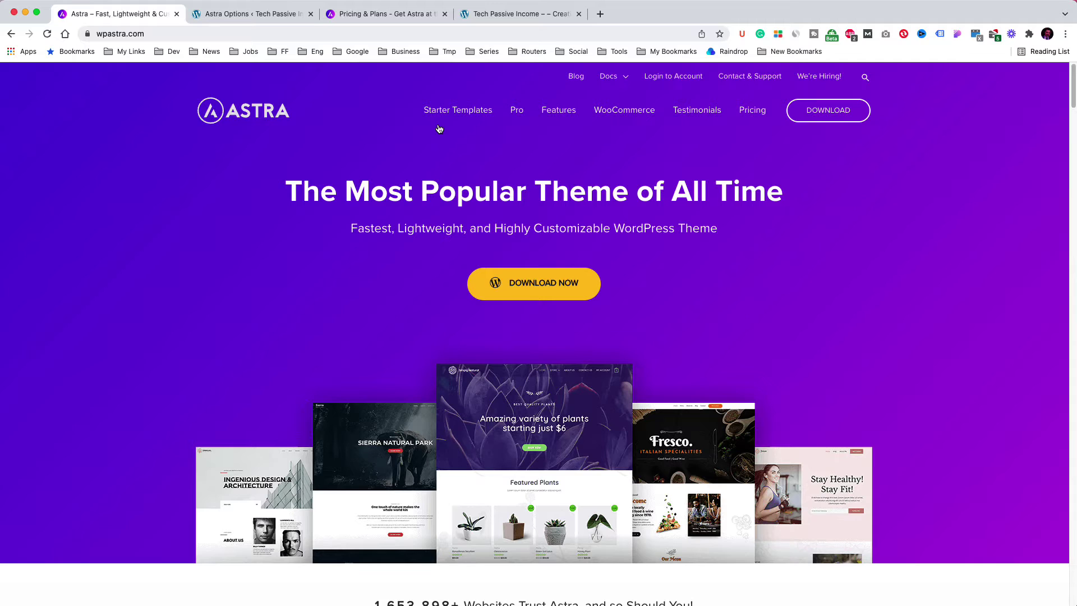
# Step: Open the annual pricing plans: Astra Pro $49, Essential $169, Growth $249
pyautogui.click(517, 111)
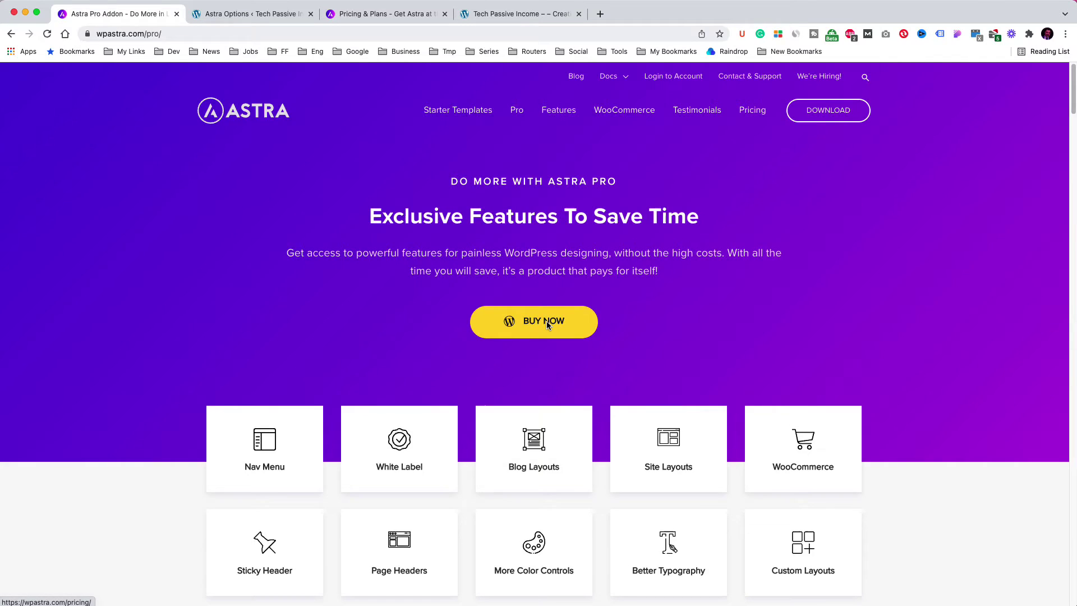
pyautogui.click(546, 321)
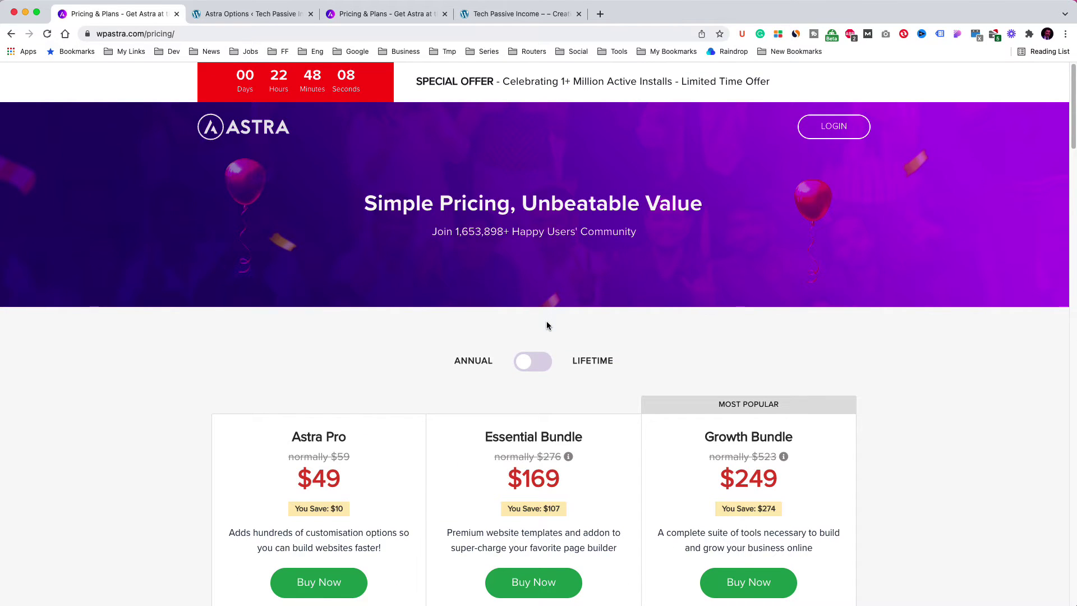
pyautogui.scroll(-3, 724, 305)
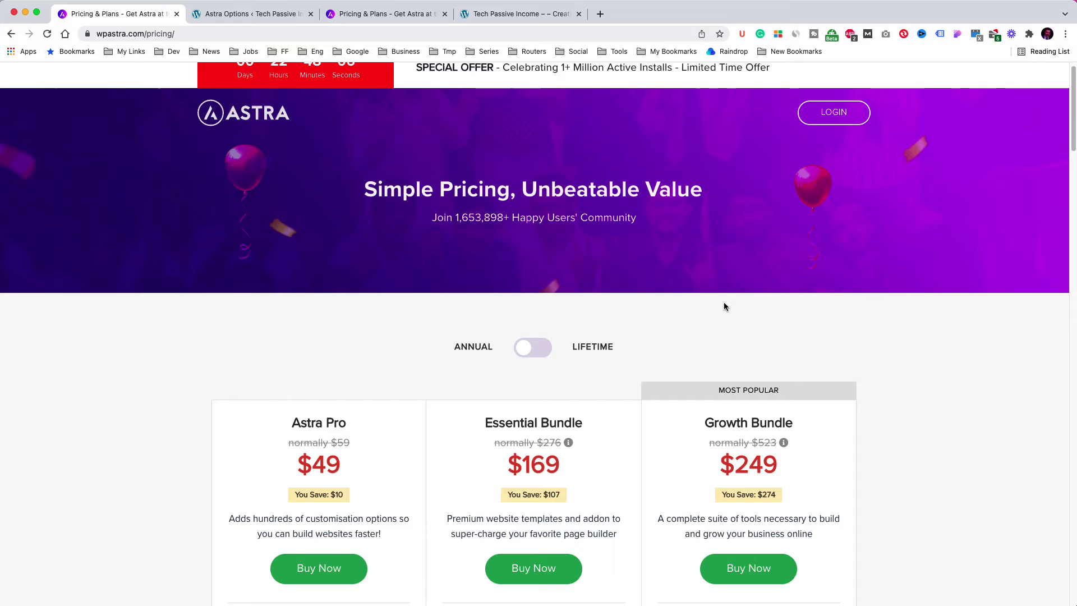
pyautogui.scroll(-2, 724, 306)
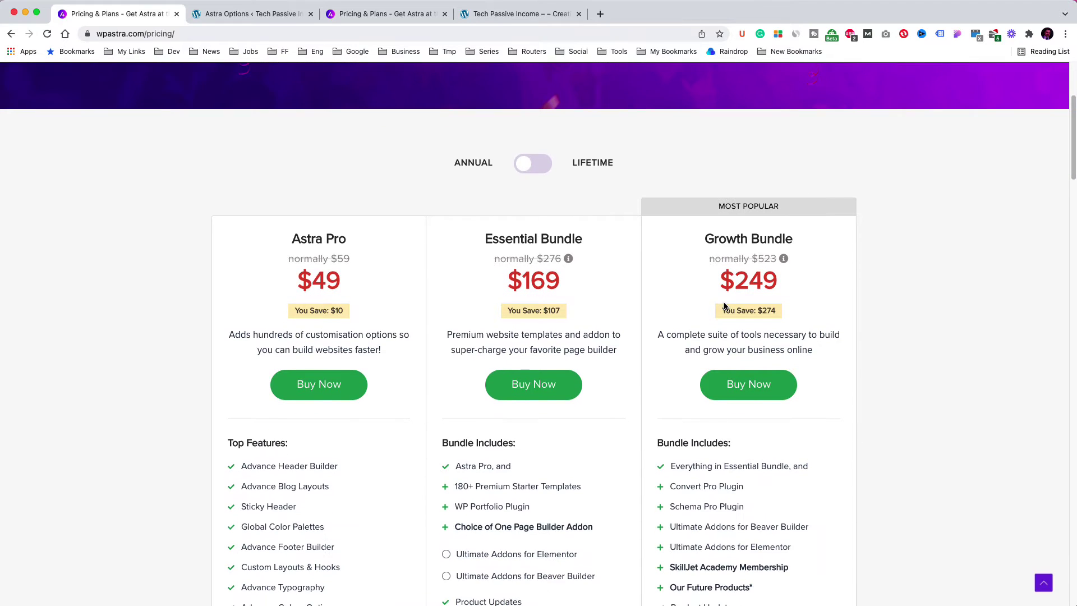
pyautogui.scroll(-1, 723, 305)
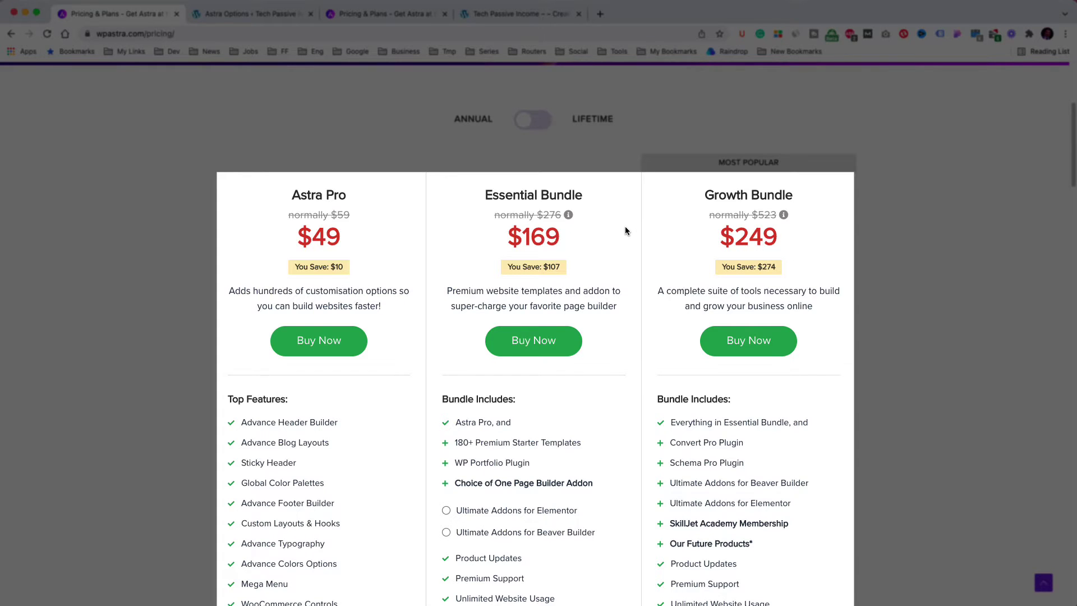
pyautogui.scroll(-1, 625, 231)
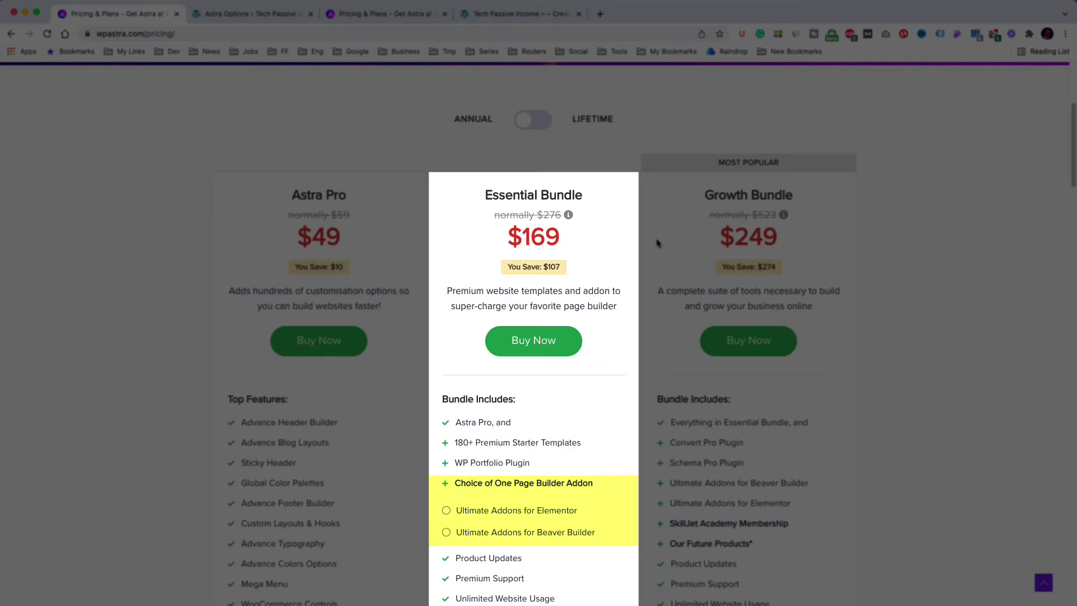
pyautogui.scroll(-1, 626, 226)
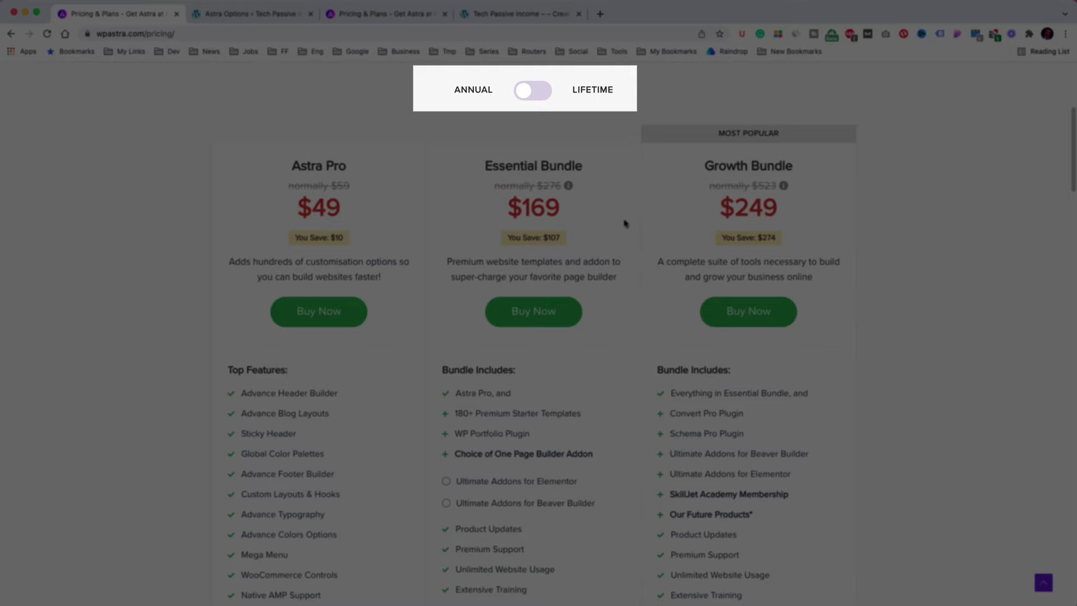
# Step: Toggle pricing to Lifetime: Astra Pro $239, Essential $499, Growth $699
pyautogui.click(542, 97)
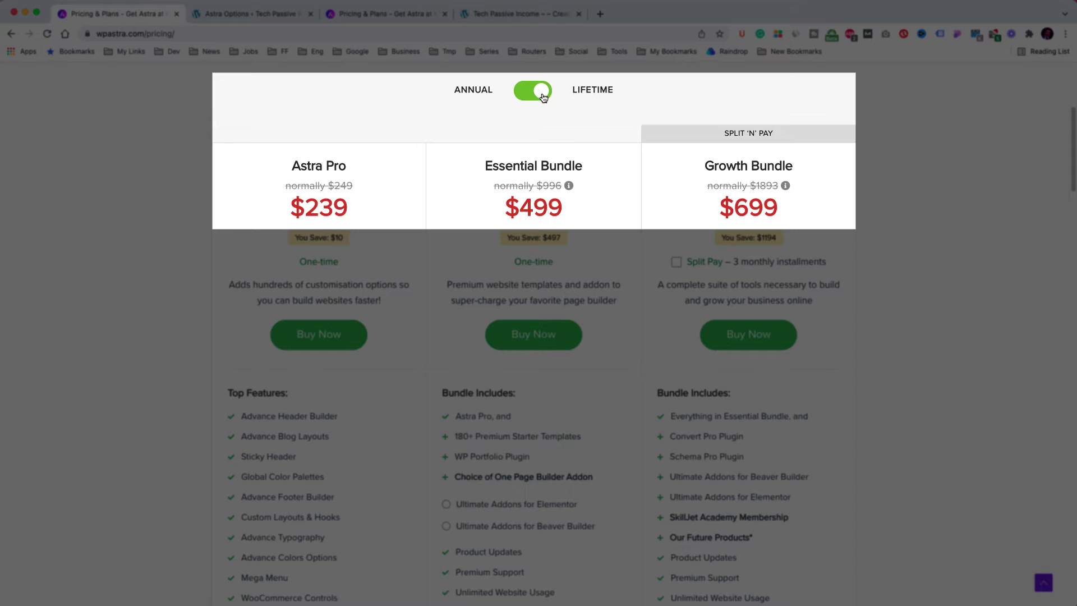
pyautogui.scroll(-1, 540, 460)
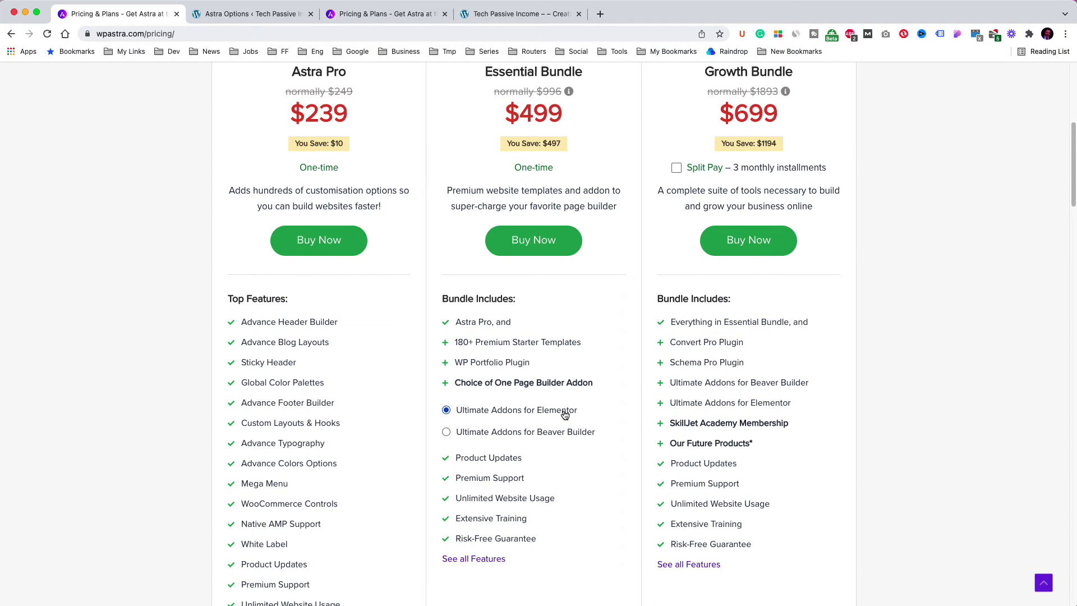
pyautogui.scroll(-1, 565, 414)
pyautogui.scroll(-5, 611, 406)
pyautogui.scroll(-5, 612, 406)
pyautogui.scroll(-2, 612, 406)
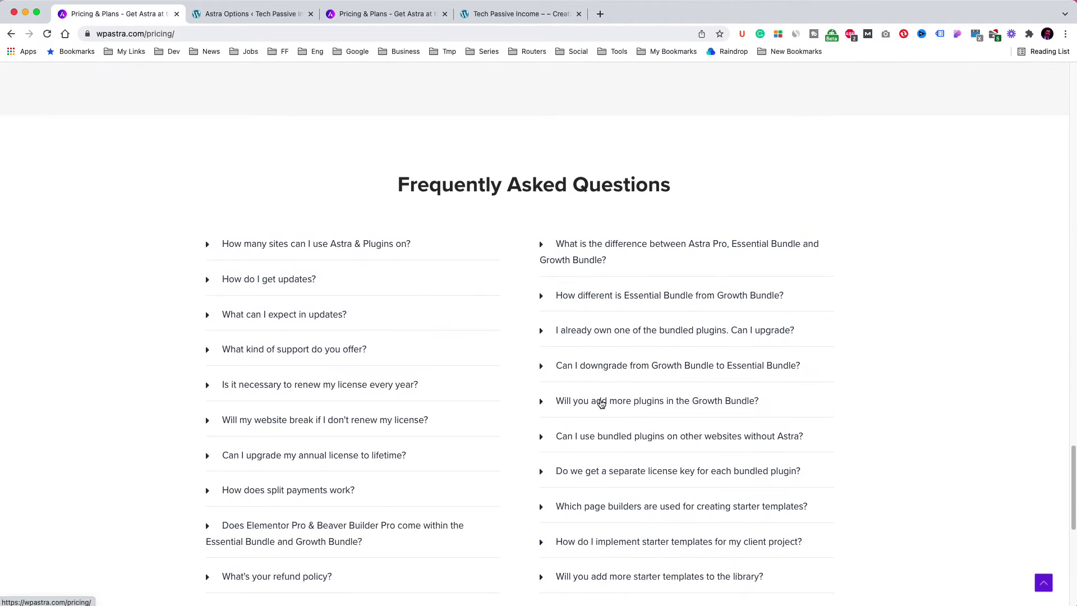
# Step: Expand the unlimited-websites FAQ, browse the Free vs Pro comparison, and return to the top
pyautogui.click(392, 239)
pyautogui.moveTo(470, 260); pyautogui.dragTo(203, 263)
pyautogui.scroll(5, 132, 319)
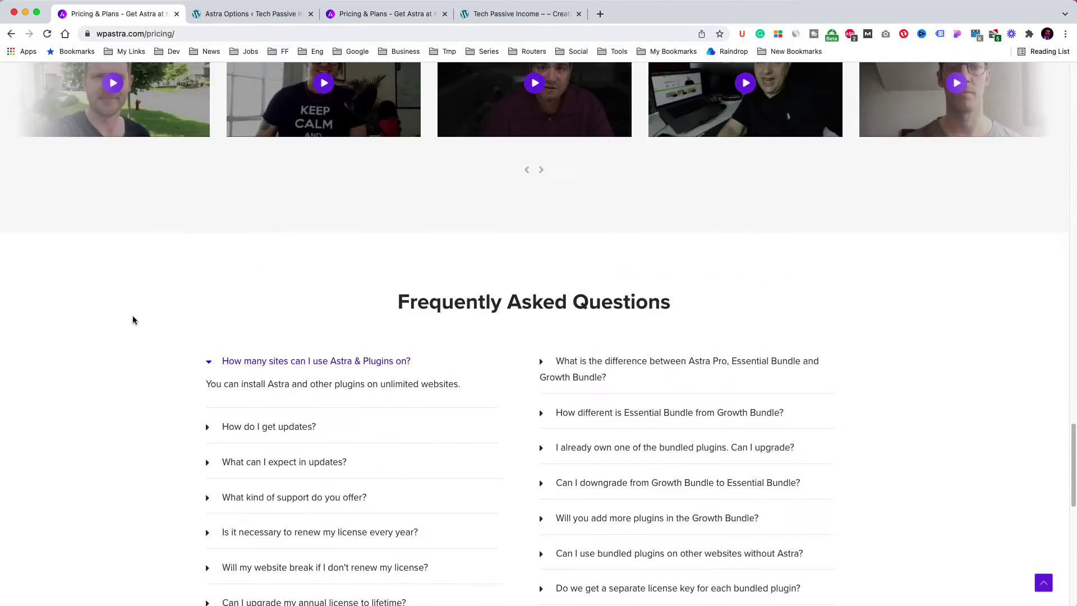
pyautogui.scroll(5, 132, 315)
pyautogui.scroll(5, 132, 315)
pyautogui.click(433, 273)
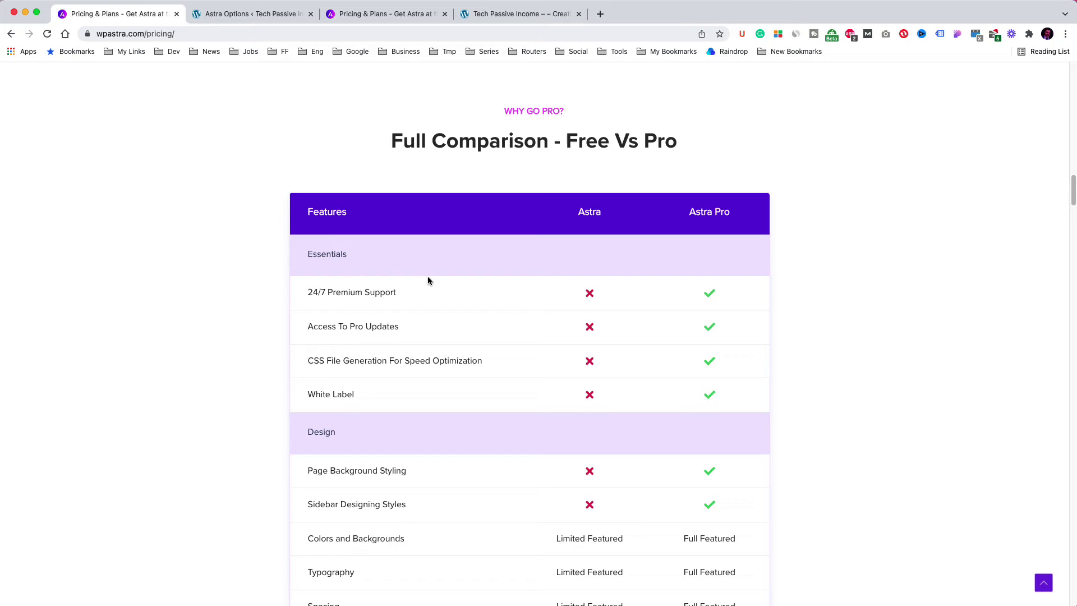
pyautogui.scroll(-1, 178, 308)
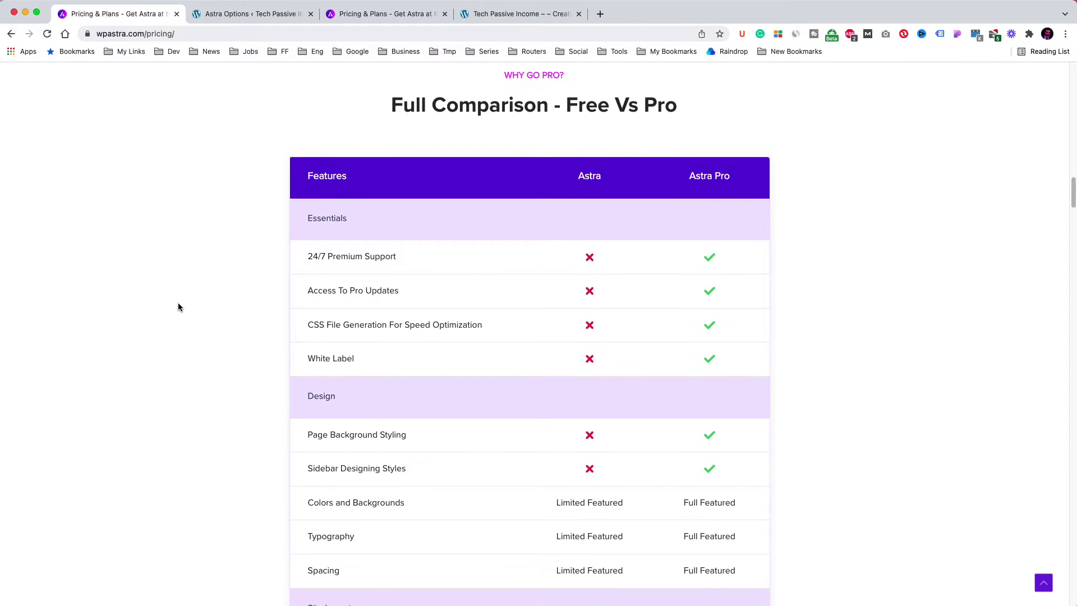
pyautogui.scroll(-3, 893, 284)
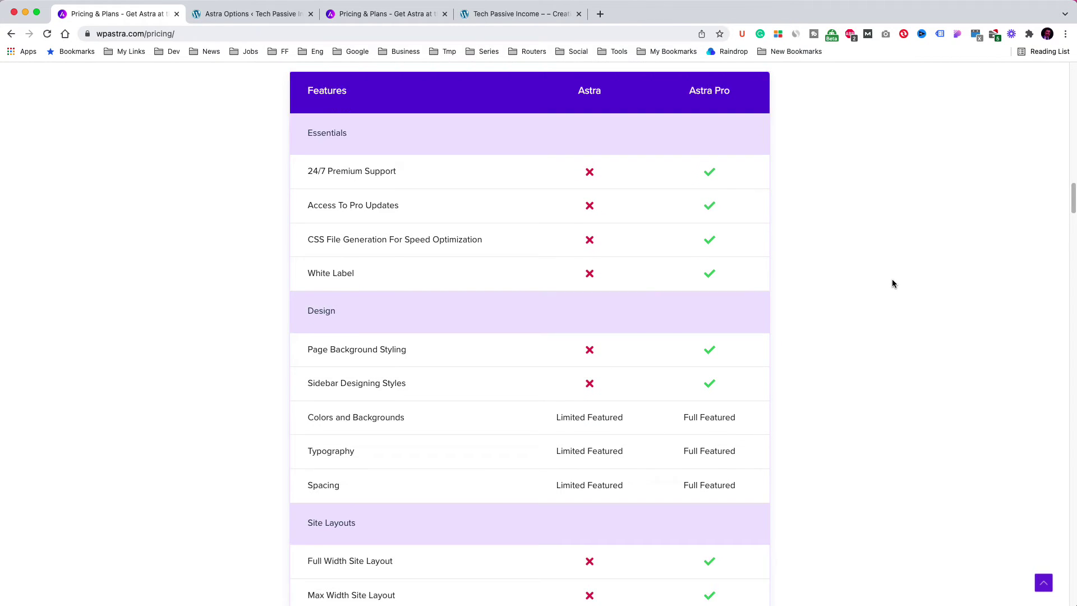
pyautogui.scroll(-5, 893, 284)
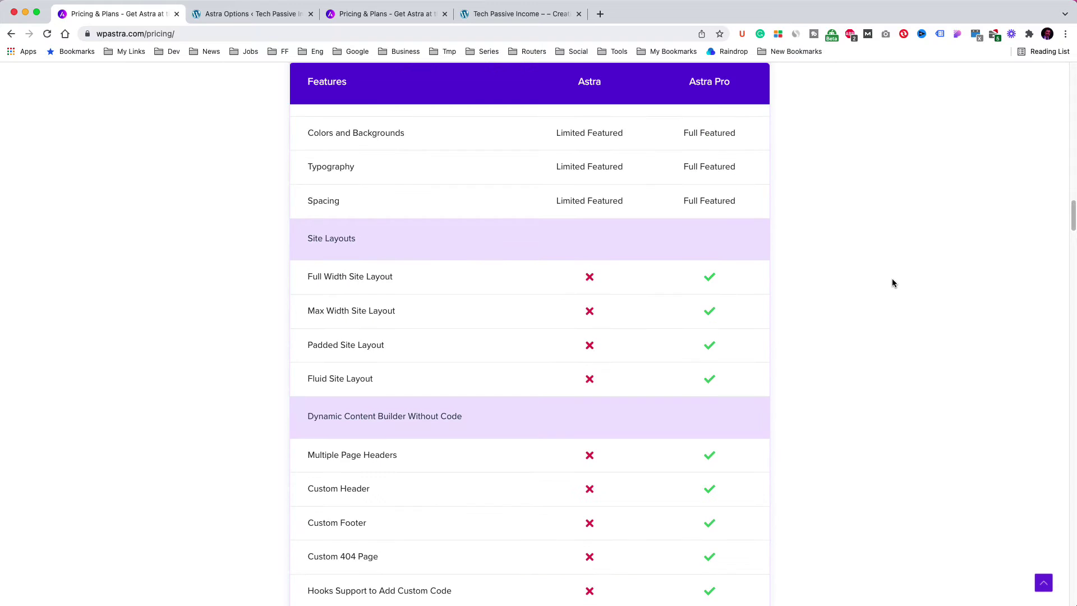
pyautogui.scroll(-5, 893, 284)
pyautogui.scroll(-5, 893, 284)
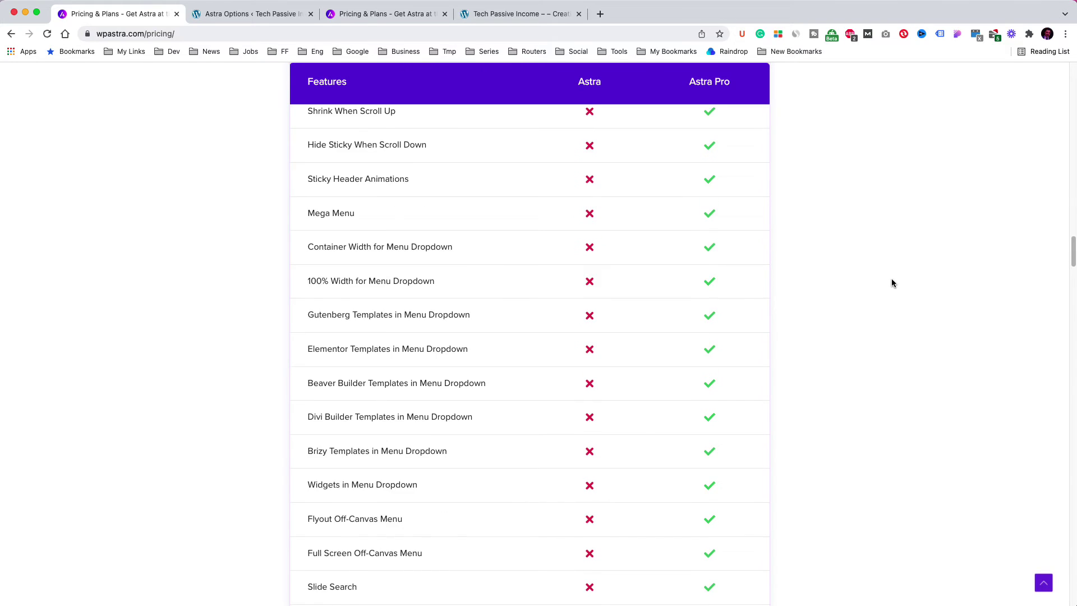
pyautogui.click(1043, 582)
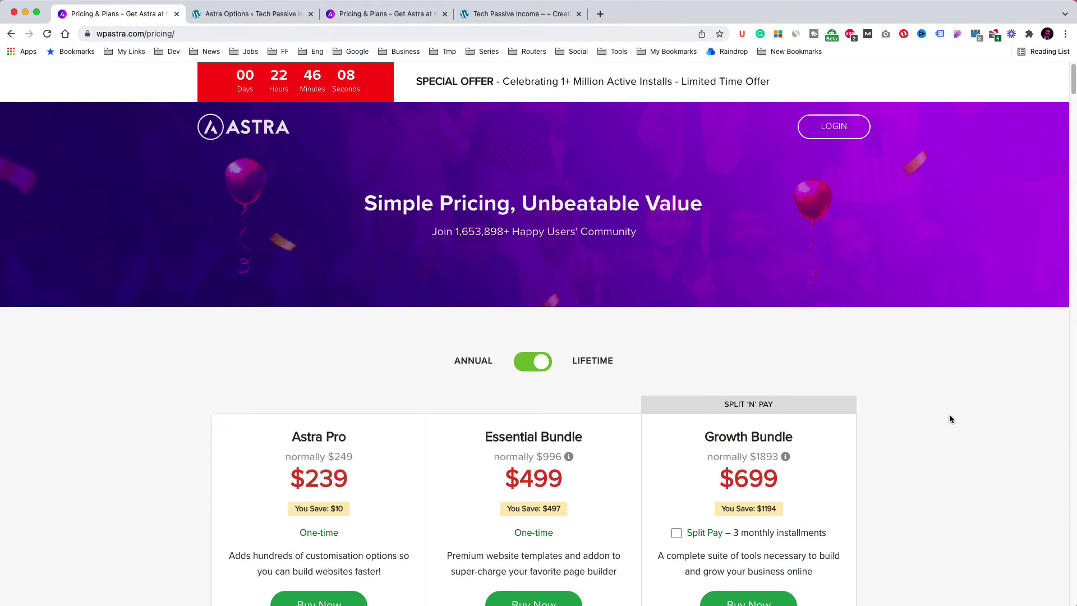
pyautogui.scroll(-2, 950, 418)
# Step: Pick the annual Essential Bundle with Ultimate Addons for Elementor and proceed to checkout
pyautogui.click(533, 257)
pyautogui.click(534, 478)
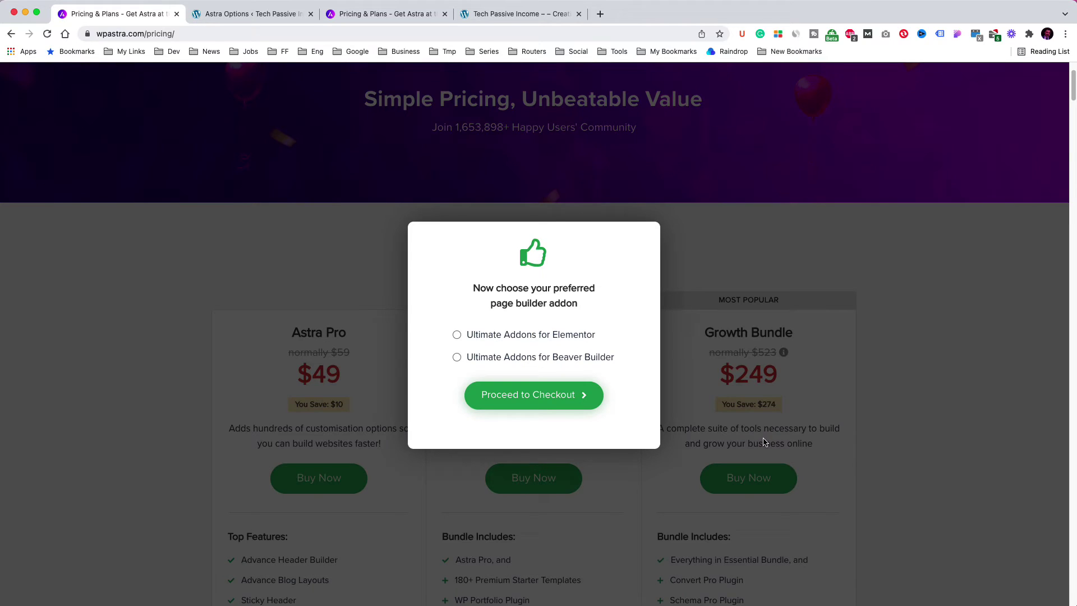
pyautogui.click(569, 341)
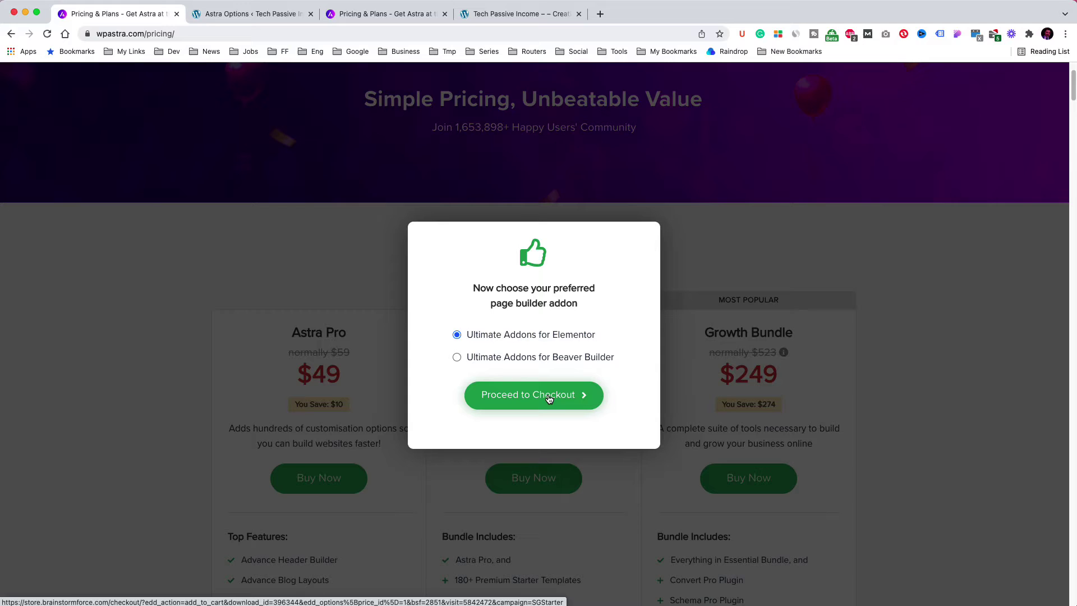
pyautogui.click(548, 398)
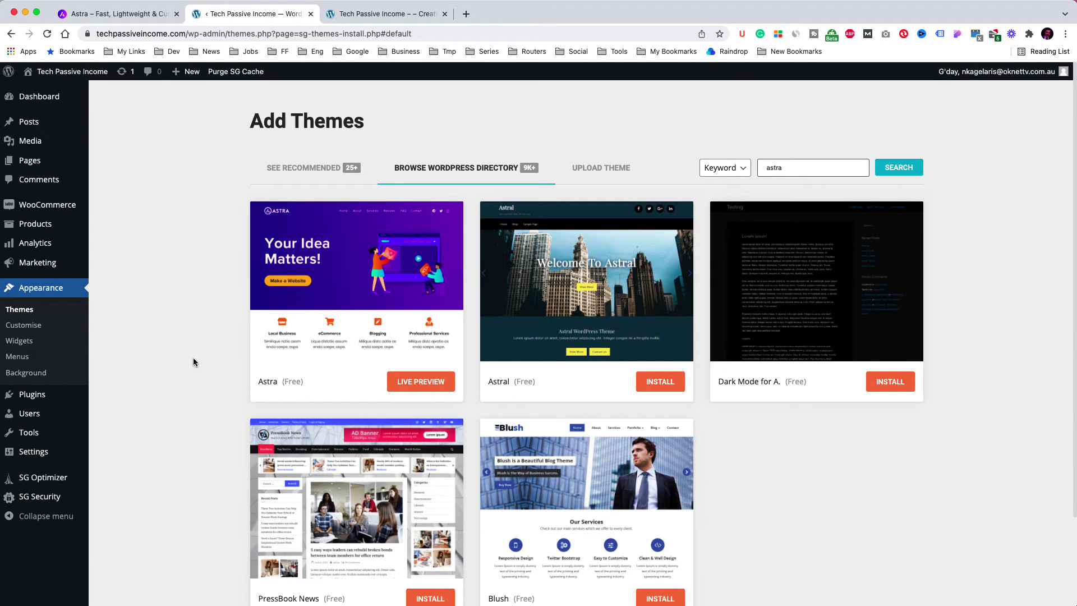
# Step: Upload astra-addon 3.6.3.zip as a new plugin, install it and activate it
pyautogui.click(37, 396)
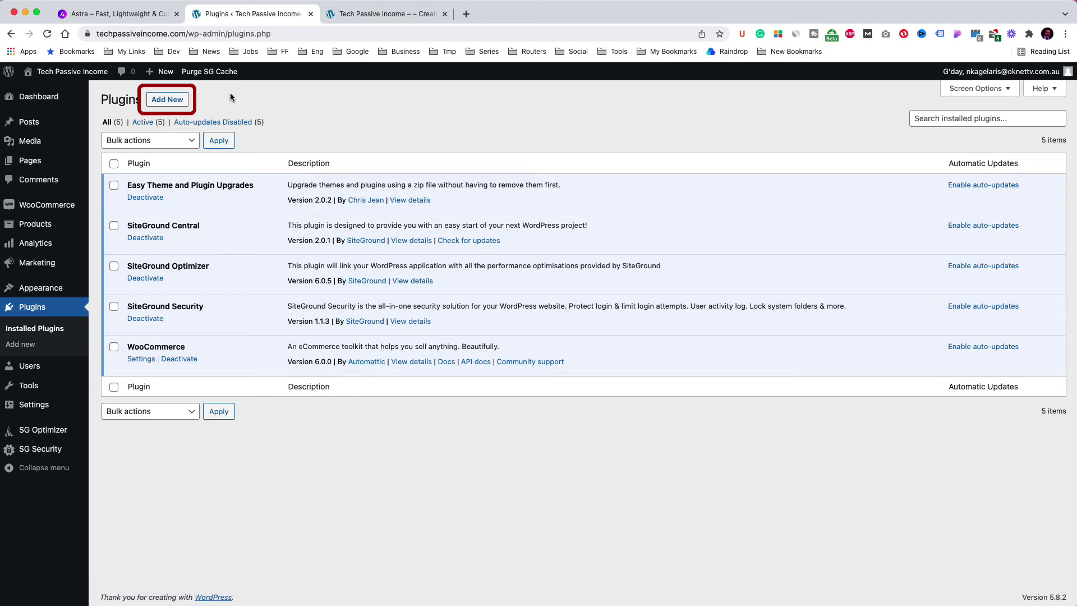
pyautogui.click(167, 100)
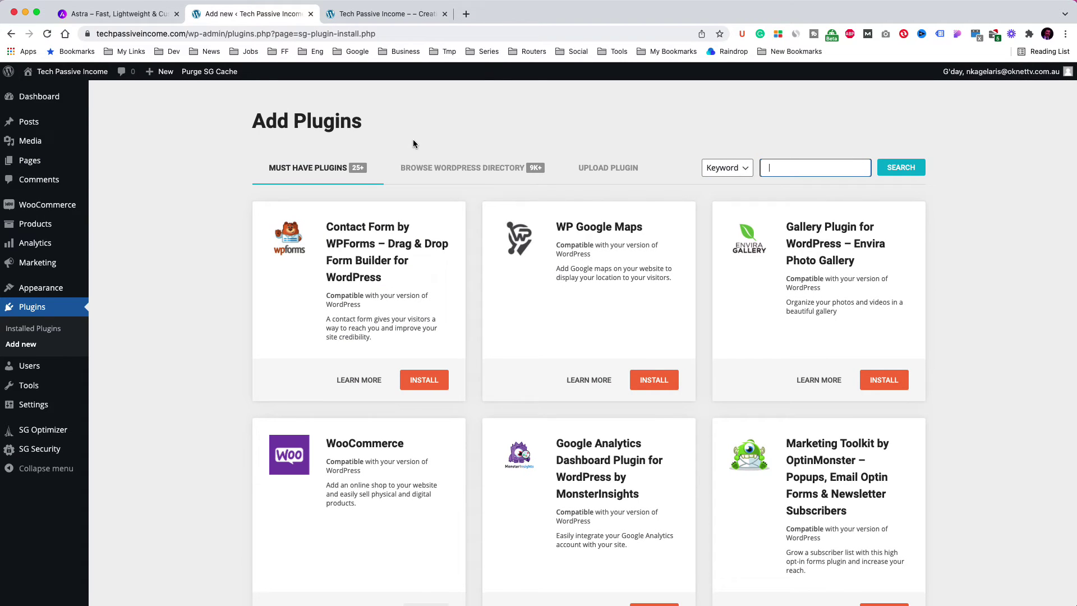
pyautogui.click(623, 173)
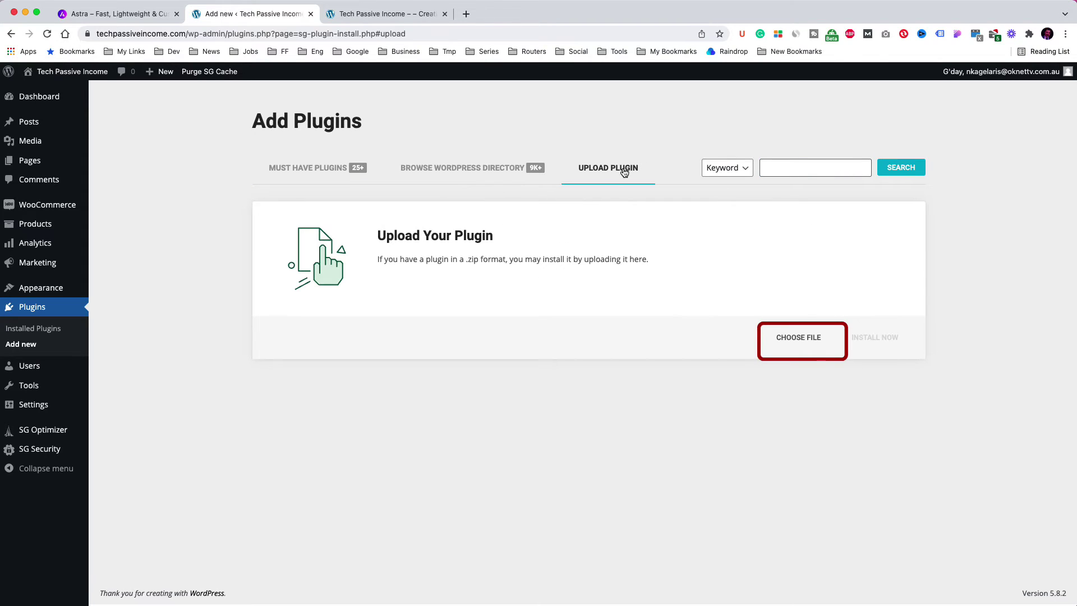
pyautogui.click(799, 337)
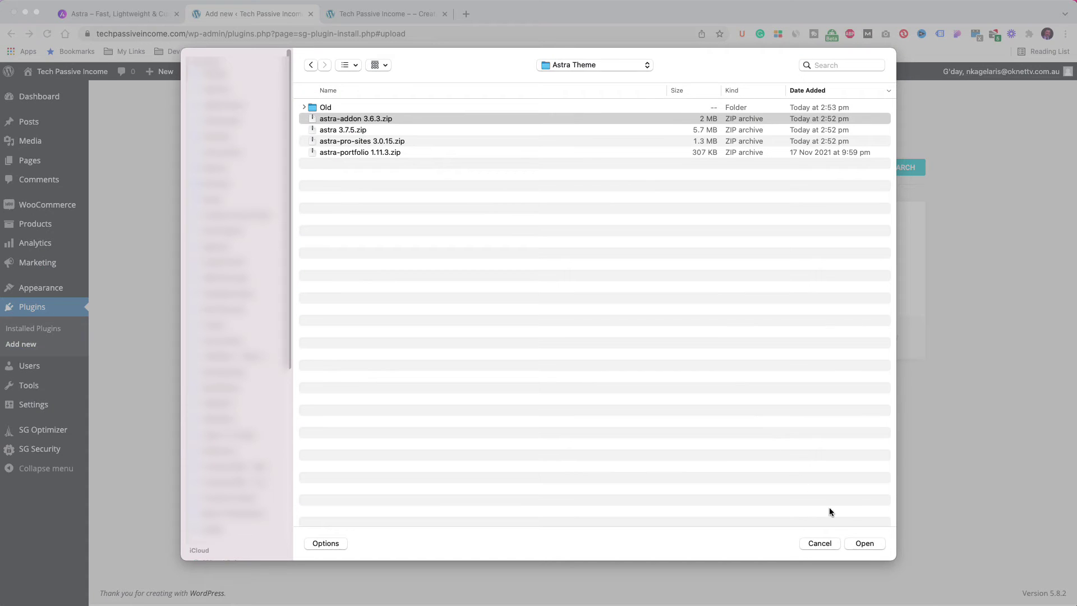
pyautogui.click(859, 542)
pyautogui.press('Return')
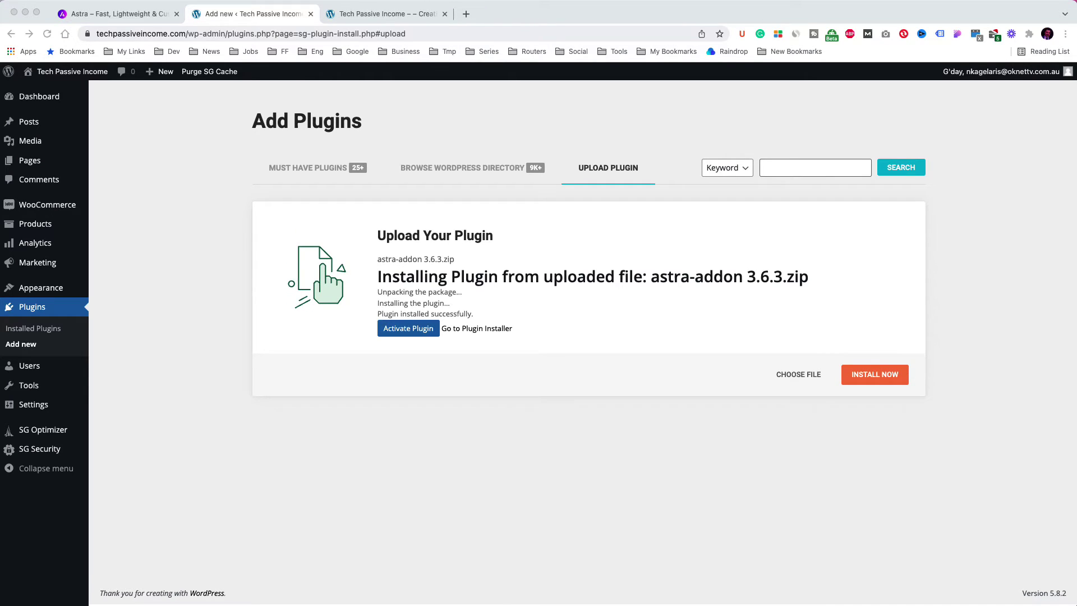
pyautogui.click(418, 332)
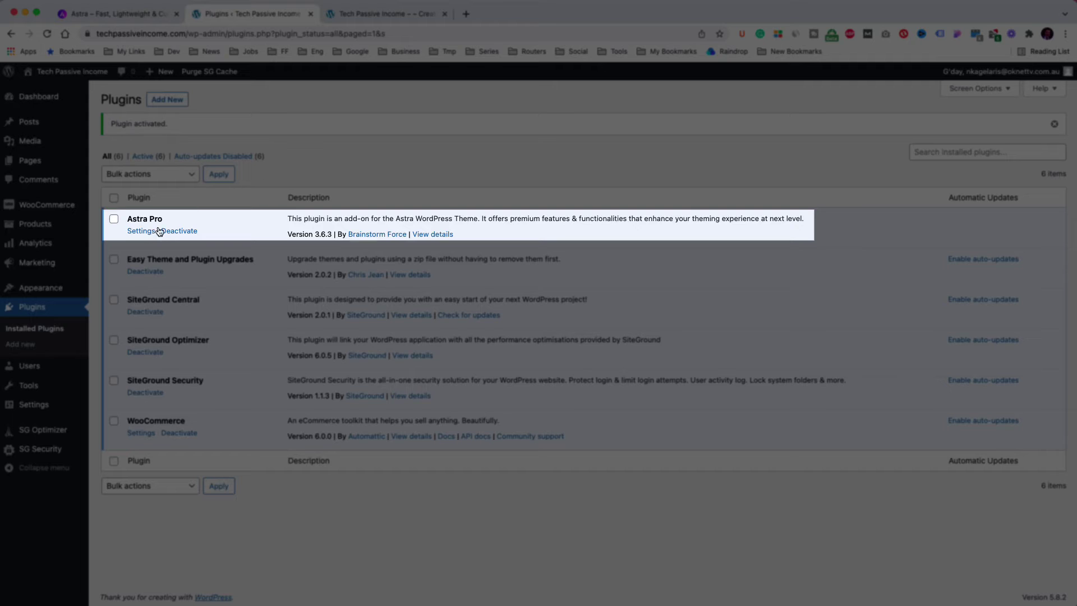
pyautogui.click(141, 232)
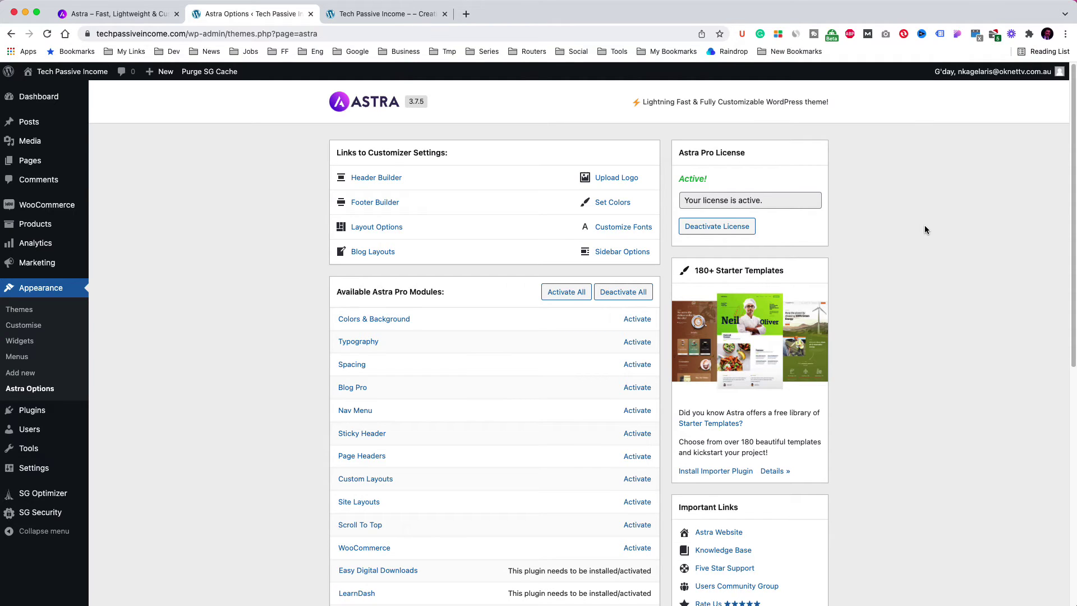
pyautogui.scroll(-1, 924, 225)
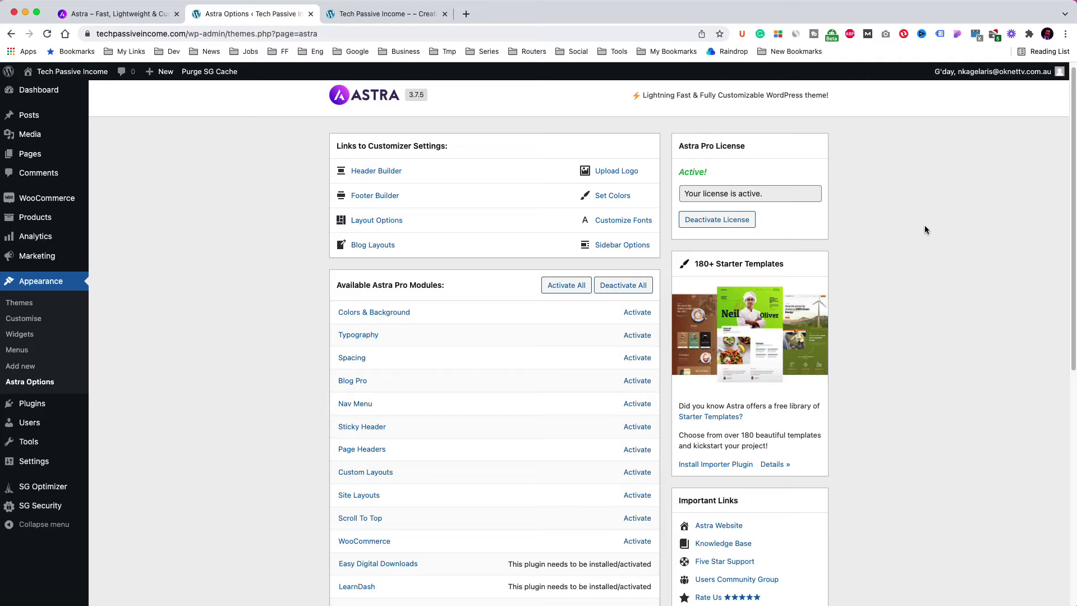
pyautogui.scroll(-1, 925, 230)
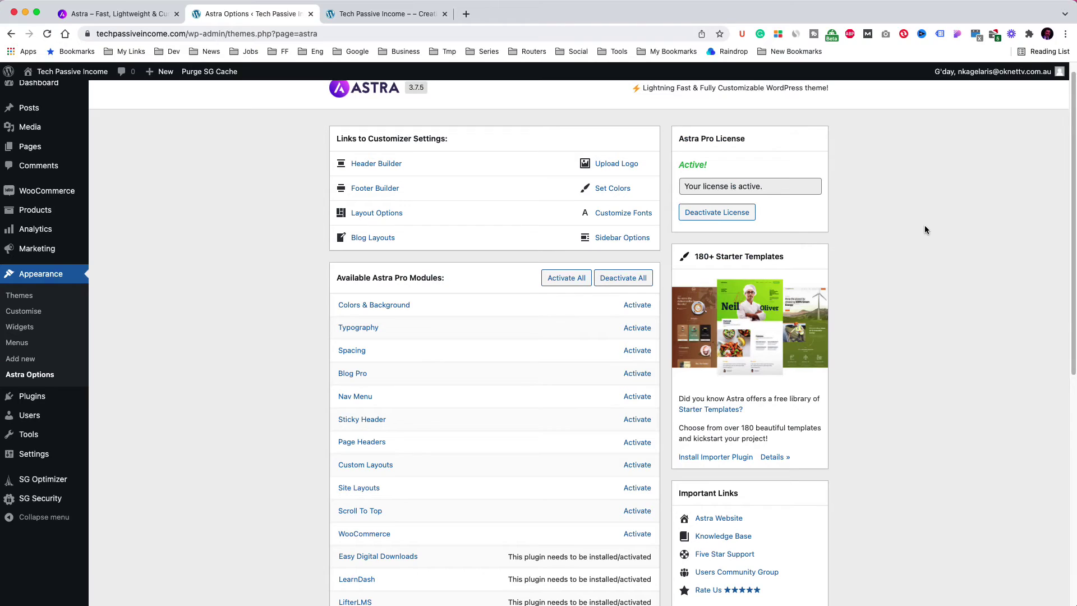
pyautogui.scroll(-1, 925, 227)
pyautogui.scroll(-1, 925, 227)
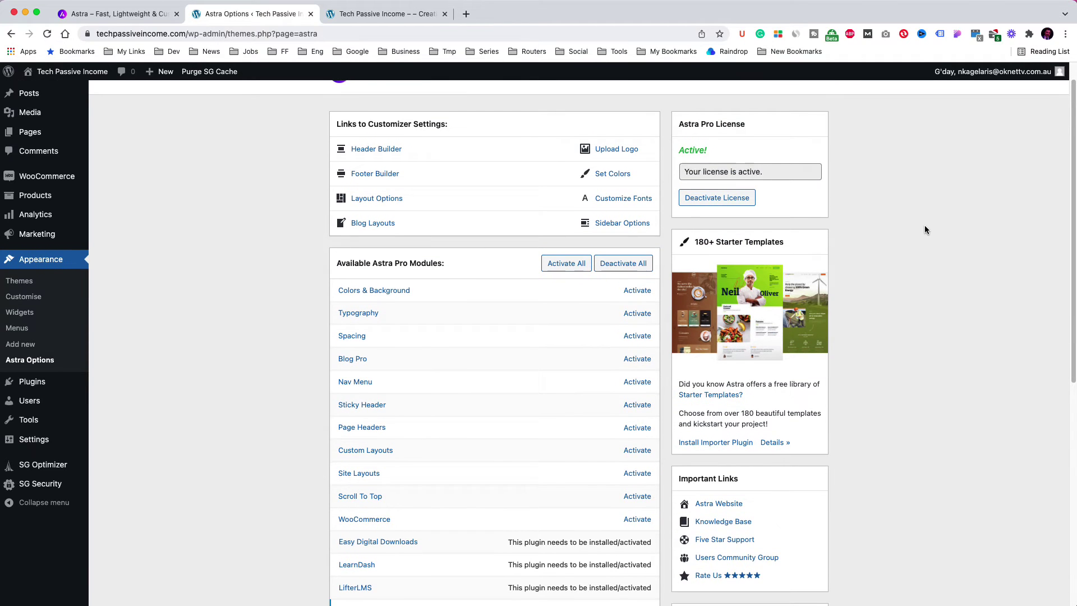
pyautogui.scroll(-1, 924, 227)
pyautogui.scroll(-1, 925, 230)
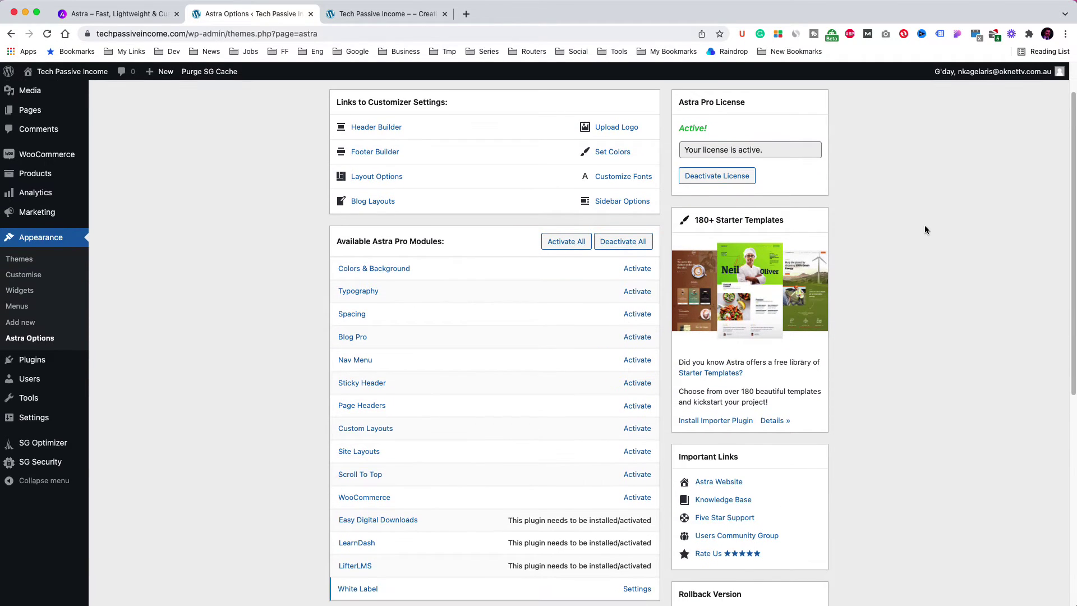
pyautogui.scroll(-2, 925, 229)
pyautogui.scroll(-1, 925, 227)
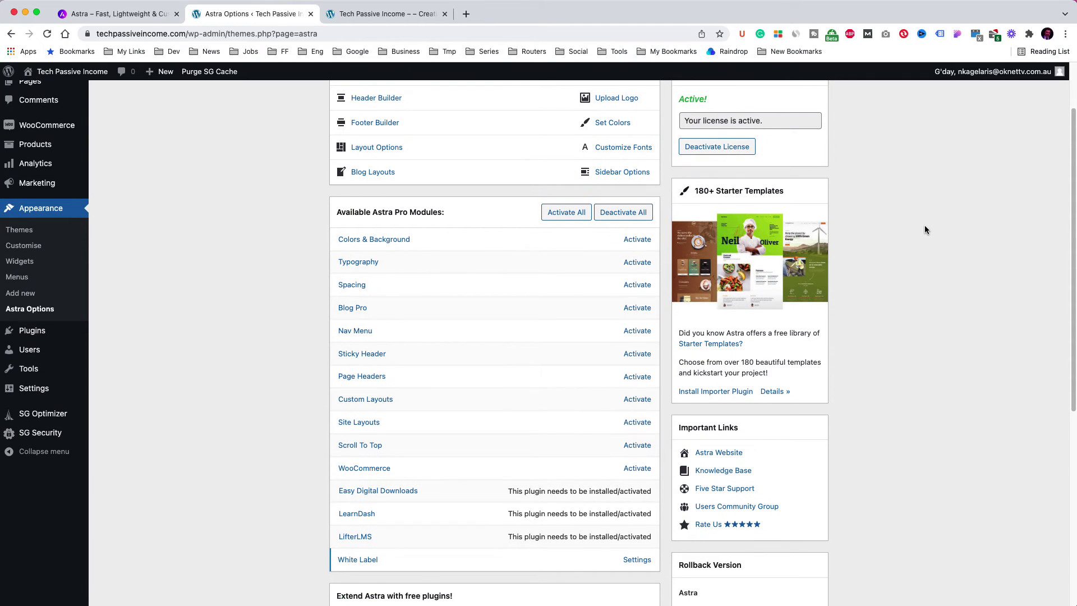
pyautogui.scroll(-1, 925, 227)
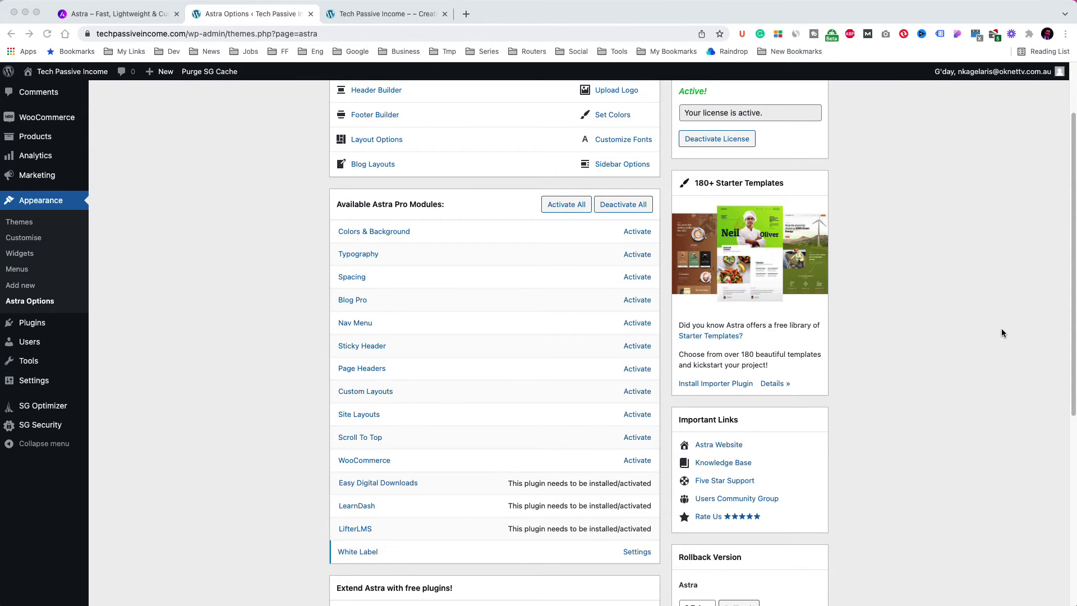
pyautogui.scroll(2, 1001, 333)
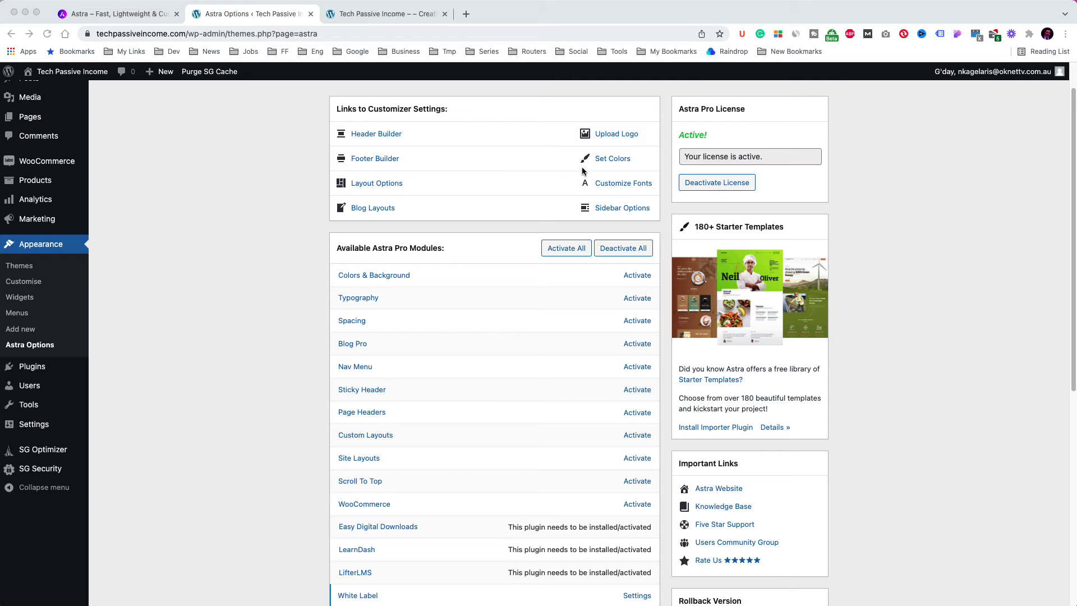
pyautogui.scroll(-3, 579, 181)
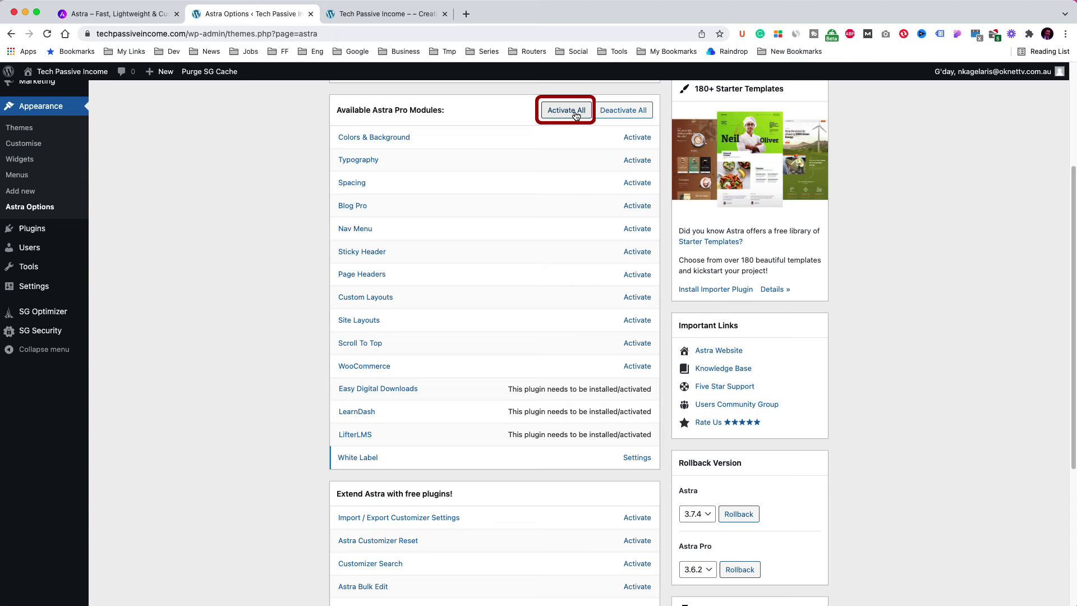
# Step: Activate every Astra Pro module, from Colors & Background through WooCommerce, at once
pyautogui.click(576, 116)
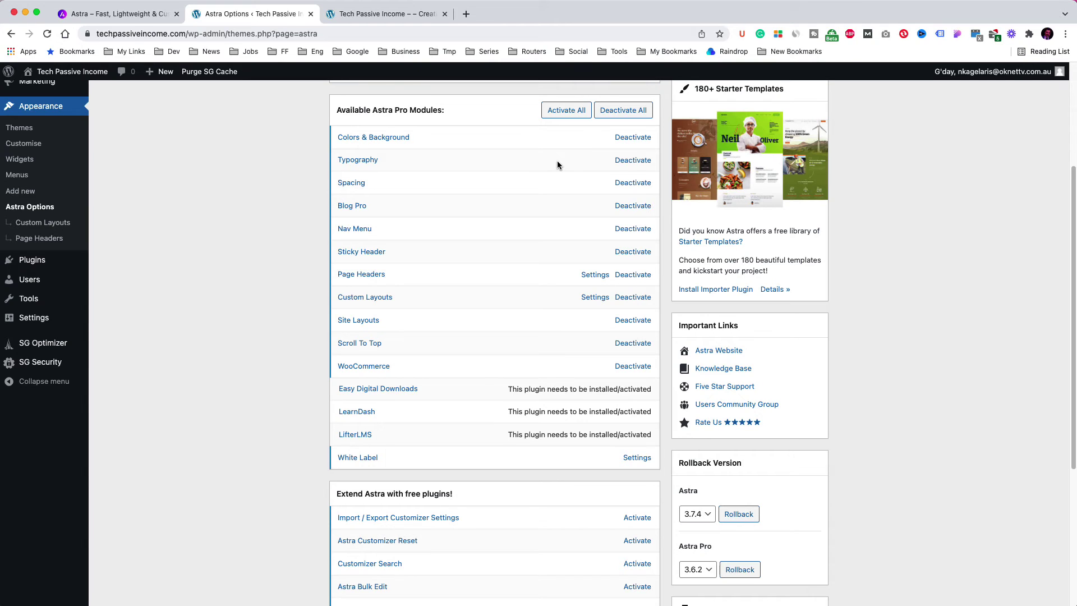
pyautogui.scroll(-2, 557, 165)
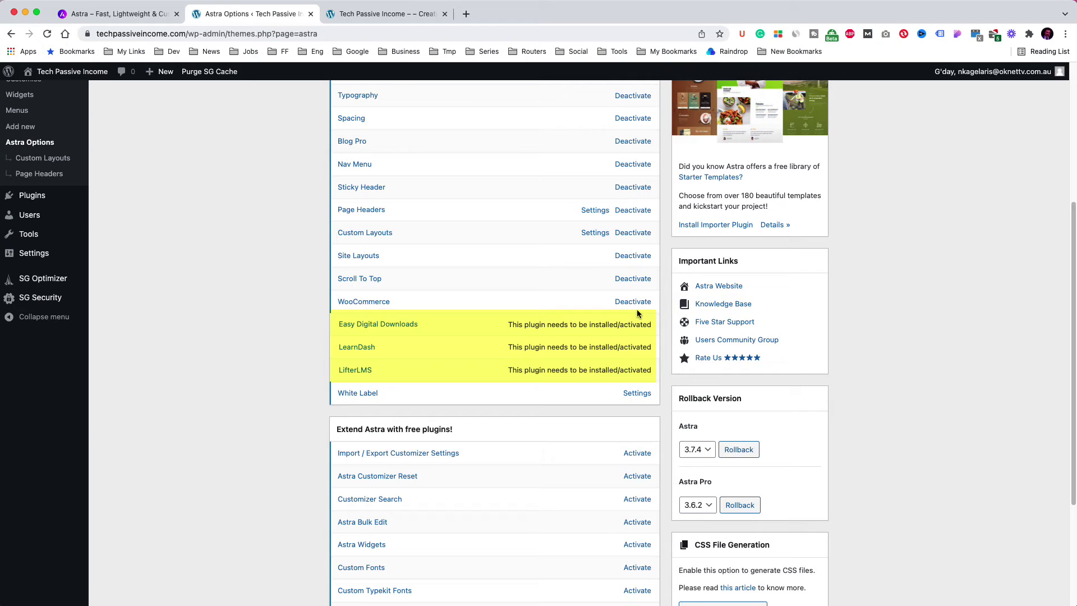
pyautogui.scroll(-1, 636, 311)
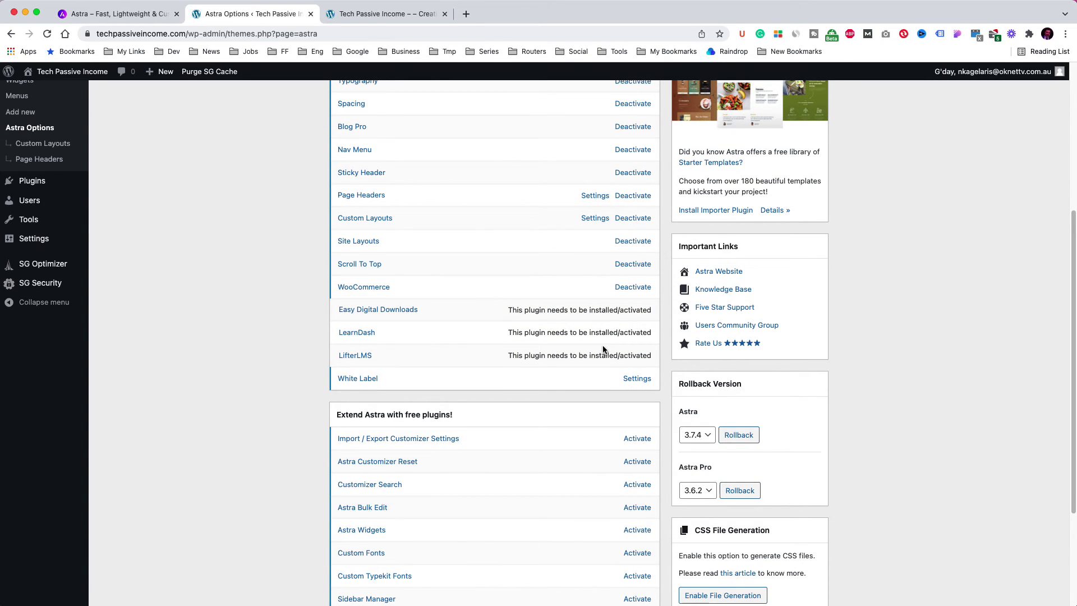
pyautogui.scroll(-1, 603, 350)
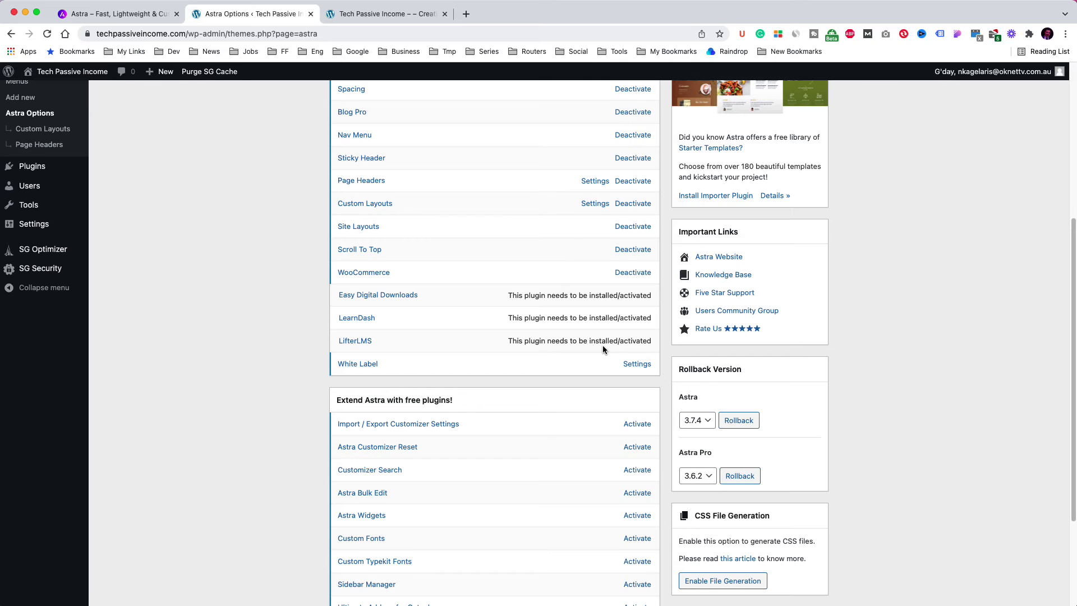
pyautogui.scroll(-2, 602, 350)
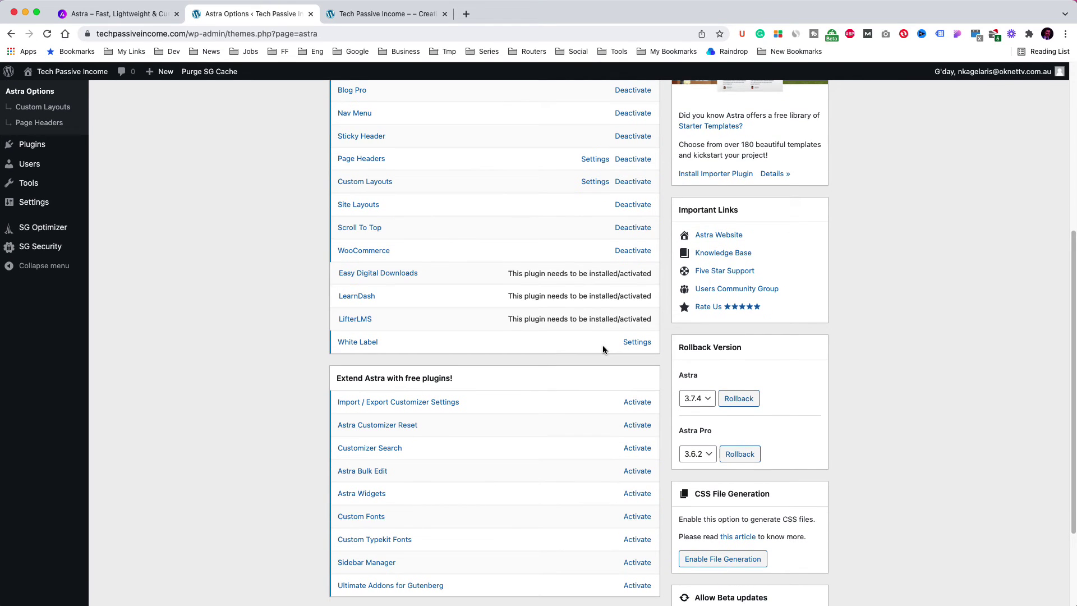
pyautogui.scroll(-2, 603, 348)
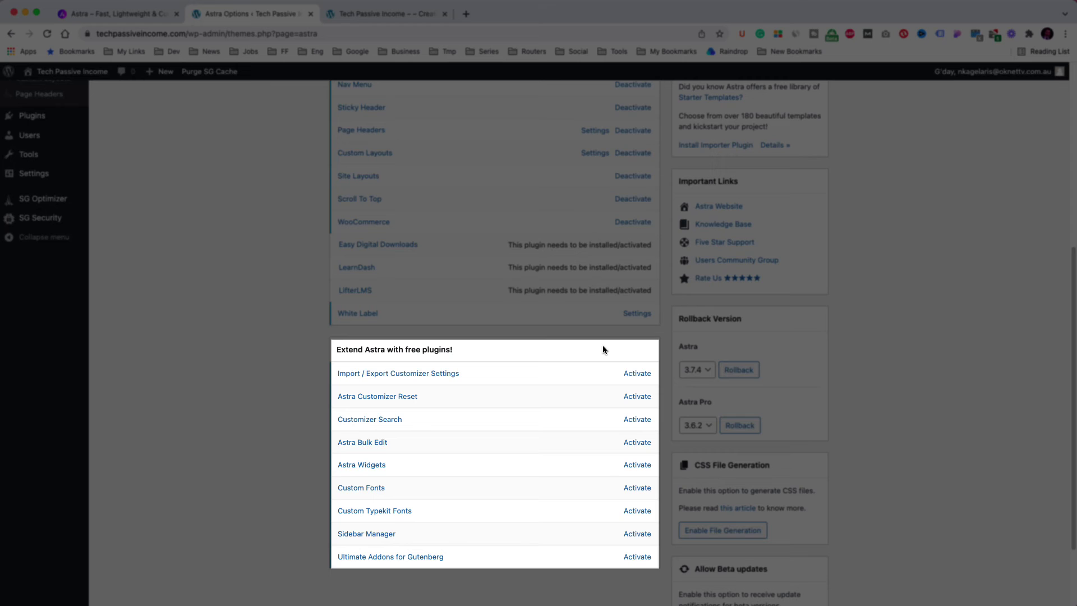
pyautogui.scroll(-1, 603, 349)
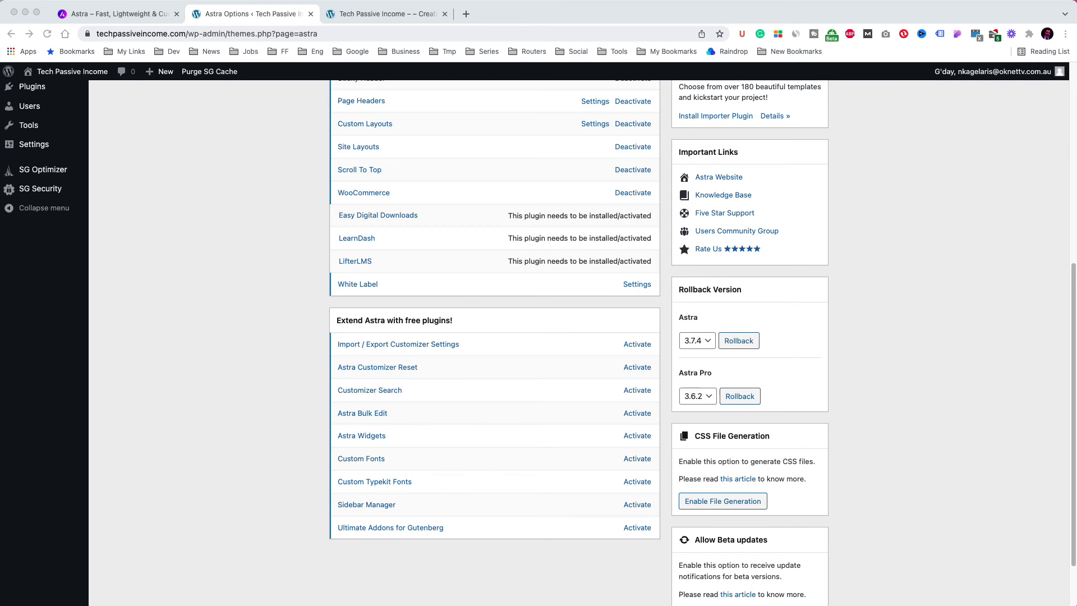
pyautogui.scroll(3, 769, 284)
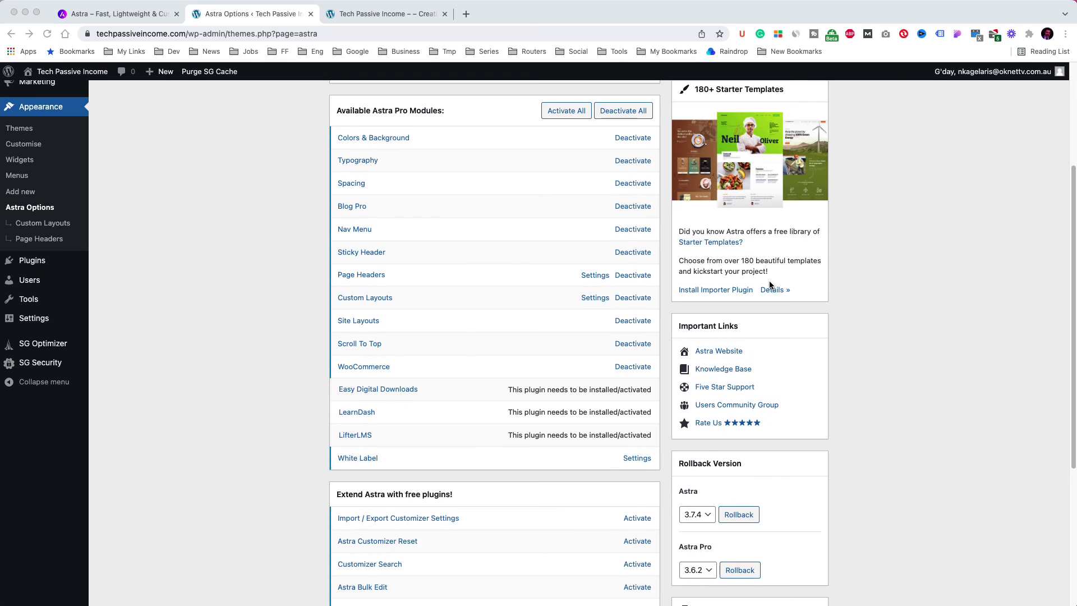
pyautogui.scroll(2, 769, 284)
pyautogui.scroll(1, 769, 281)
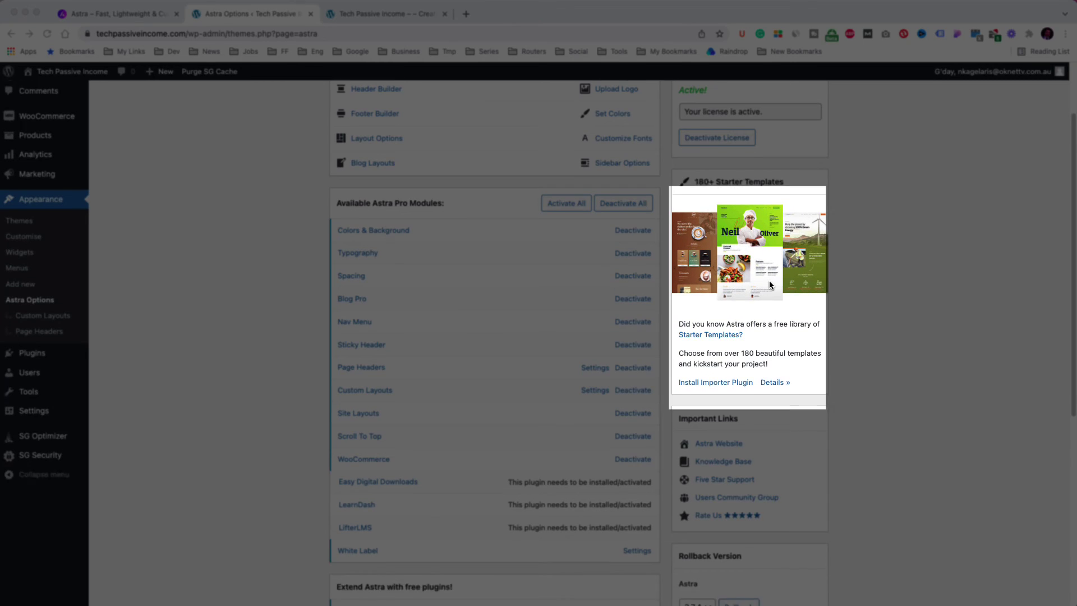
pyautogui.scroll(1, 770, 280)
pyautogui.scroll(1, 769, 285)
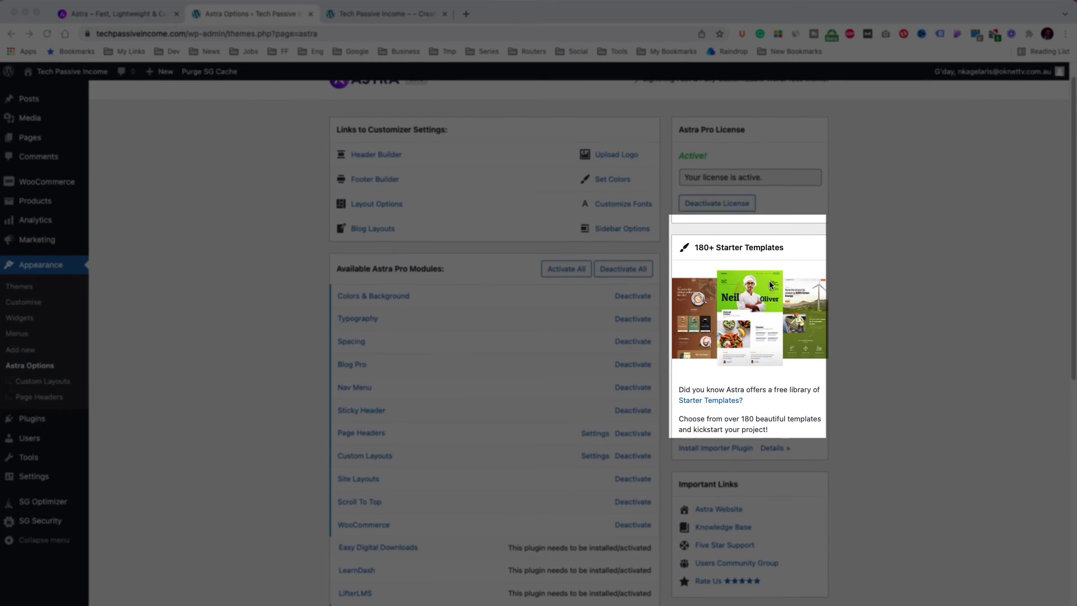
pyautogui.scroll(1, 769, 285)
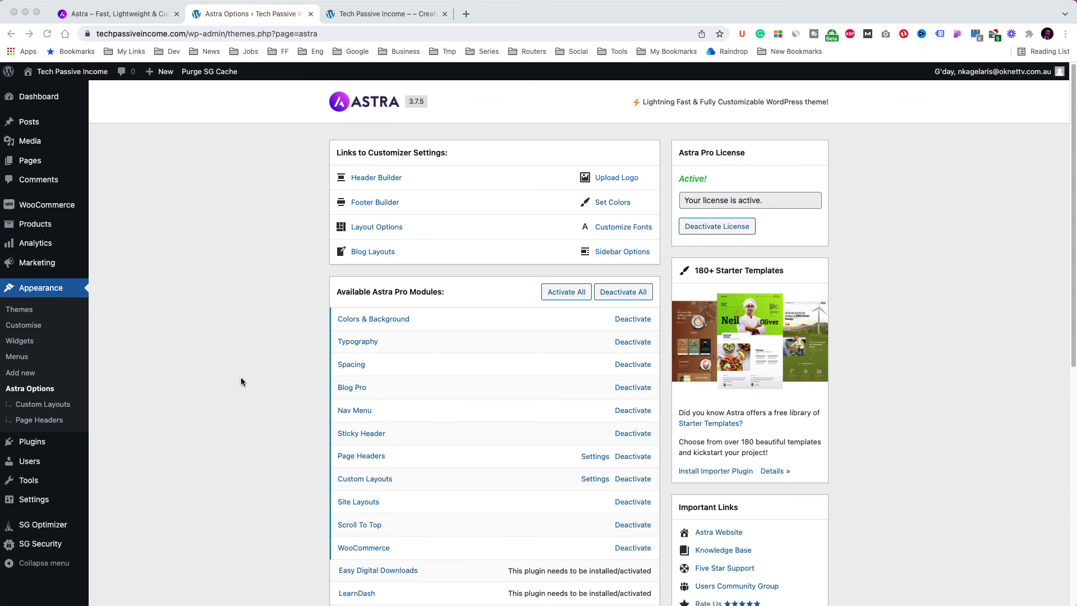
# Step: Launch Appearance > Customise for the Tech Passive Income site
pyautogui.click(32, 327)
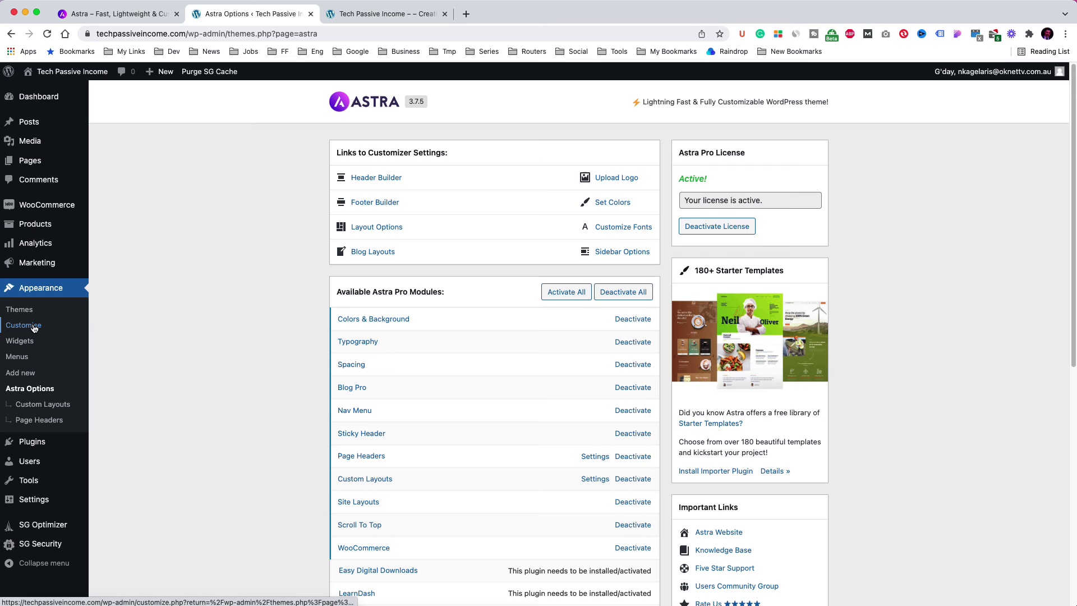
pyautogui.click(34, 327)
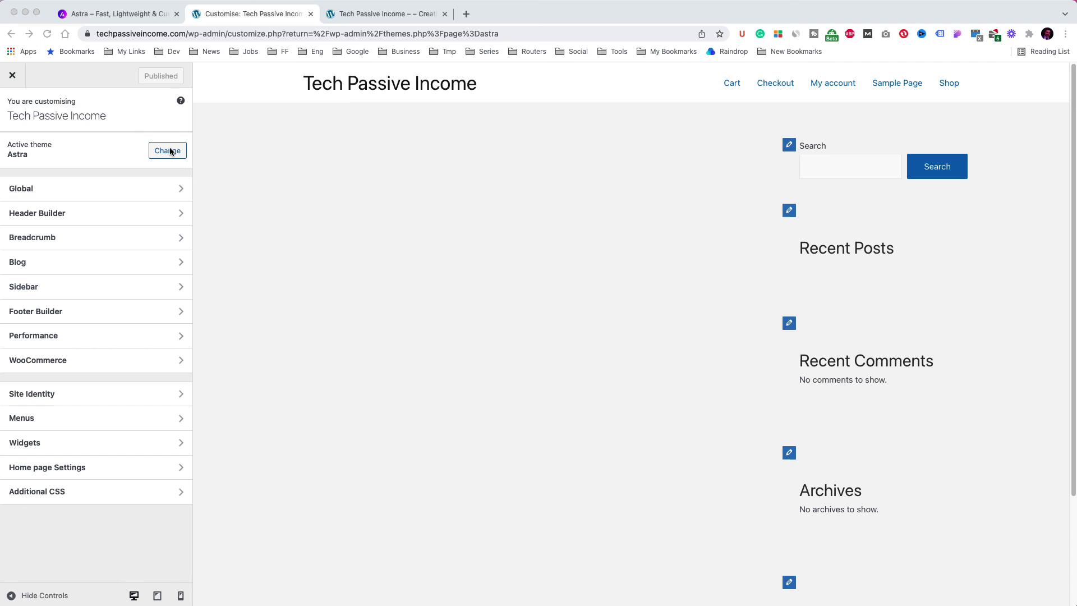
pyautogui.click(15, 79)
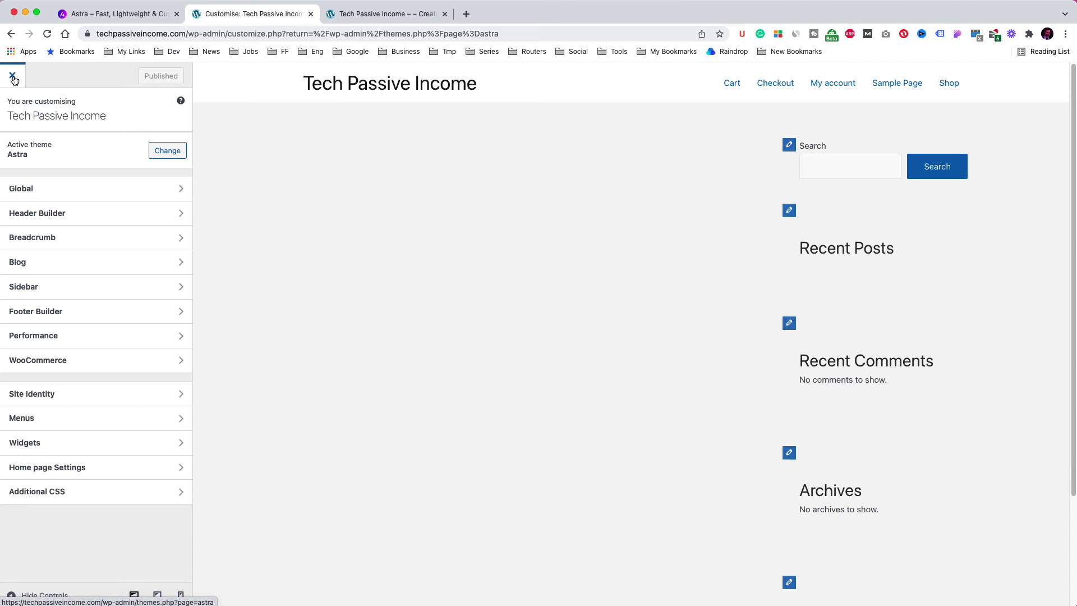
# Step: Close the Customizer to return to the Astra Options page with all Pro modules active
pyautogui.click(15, 80)
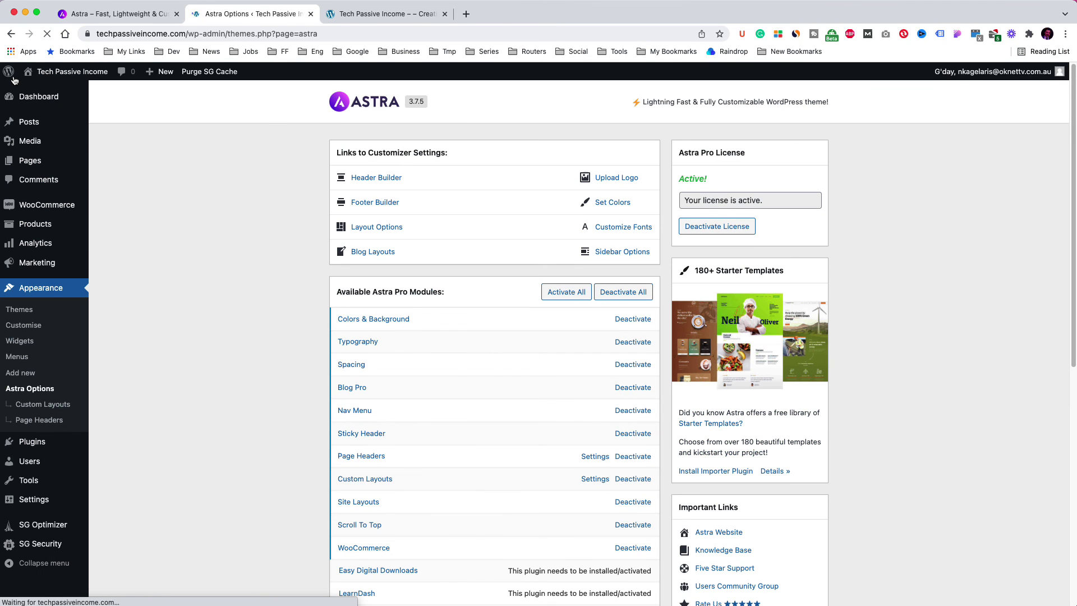